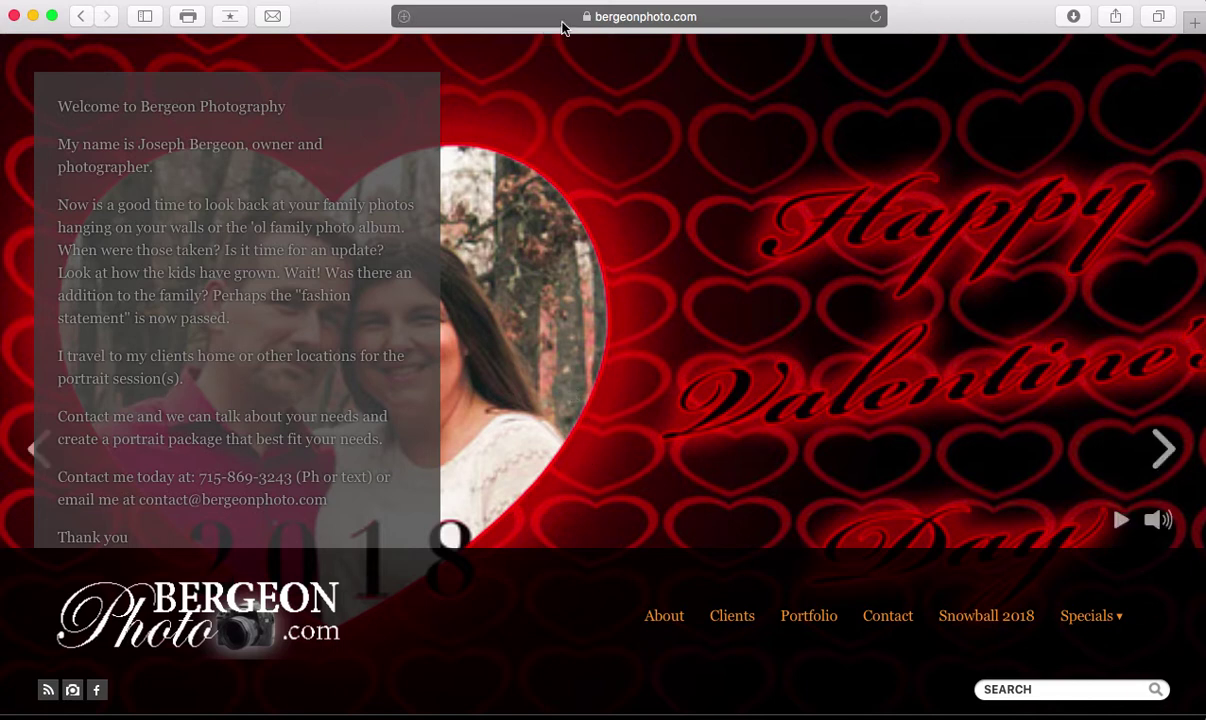
Go to the Clients gallery list and open the 2018 Snowball gallery.
left_click(732, 616)
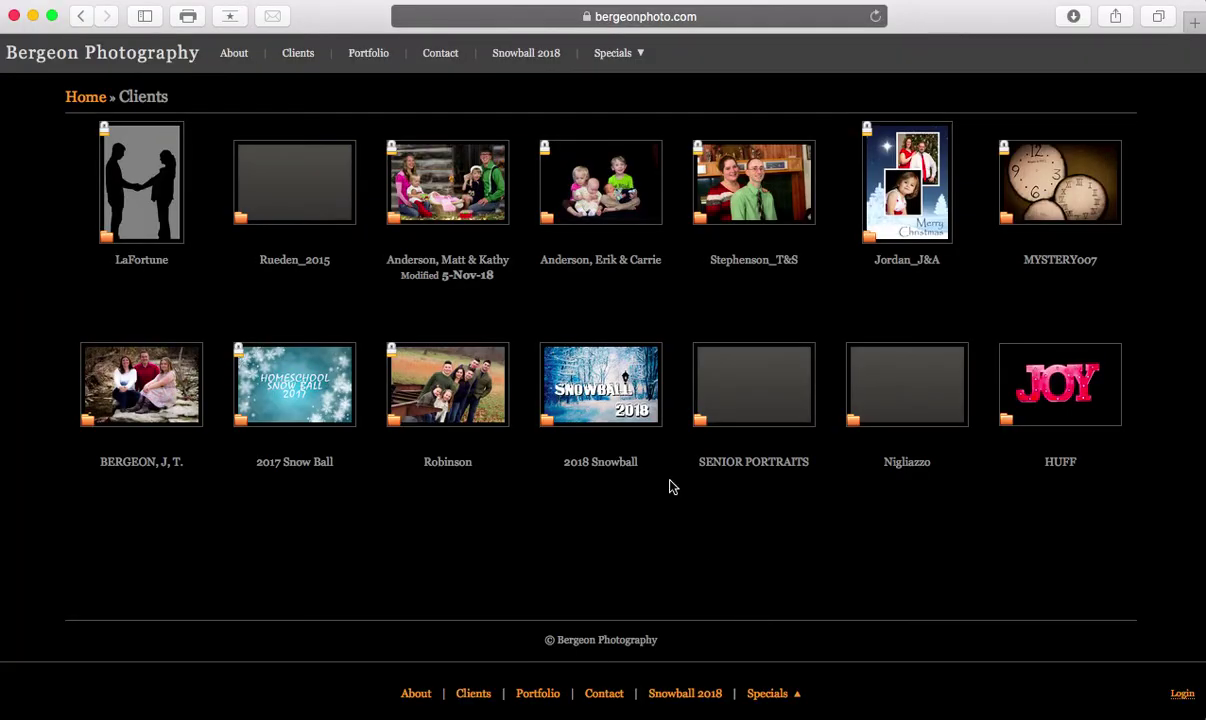
left_click(592, 400)
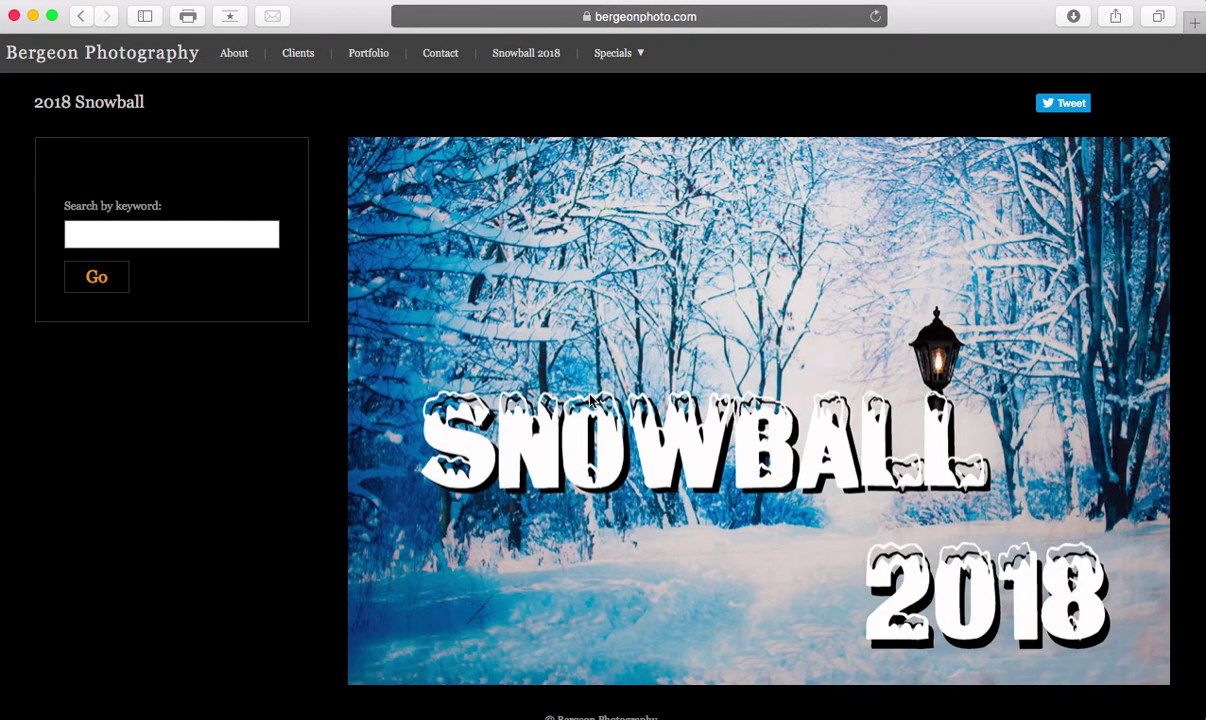
Search the 2018 Snowball gallery for the keyword 3.
left_click(253, 231)
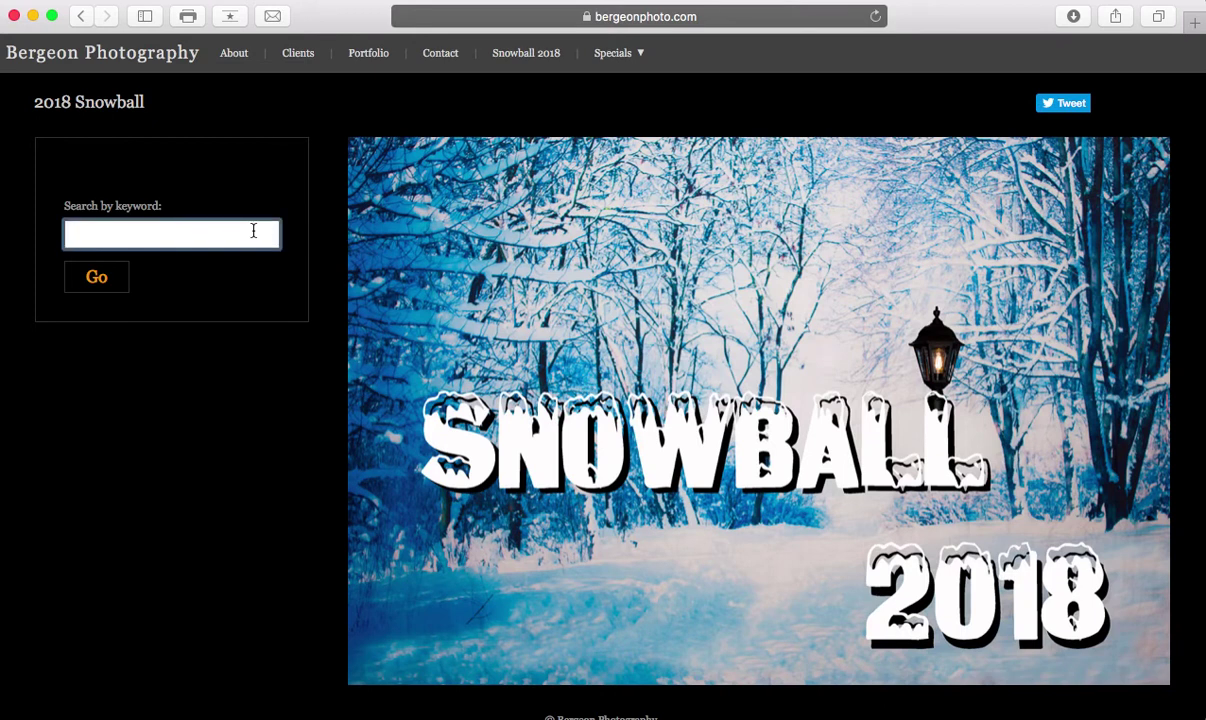
type("3")
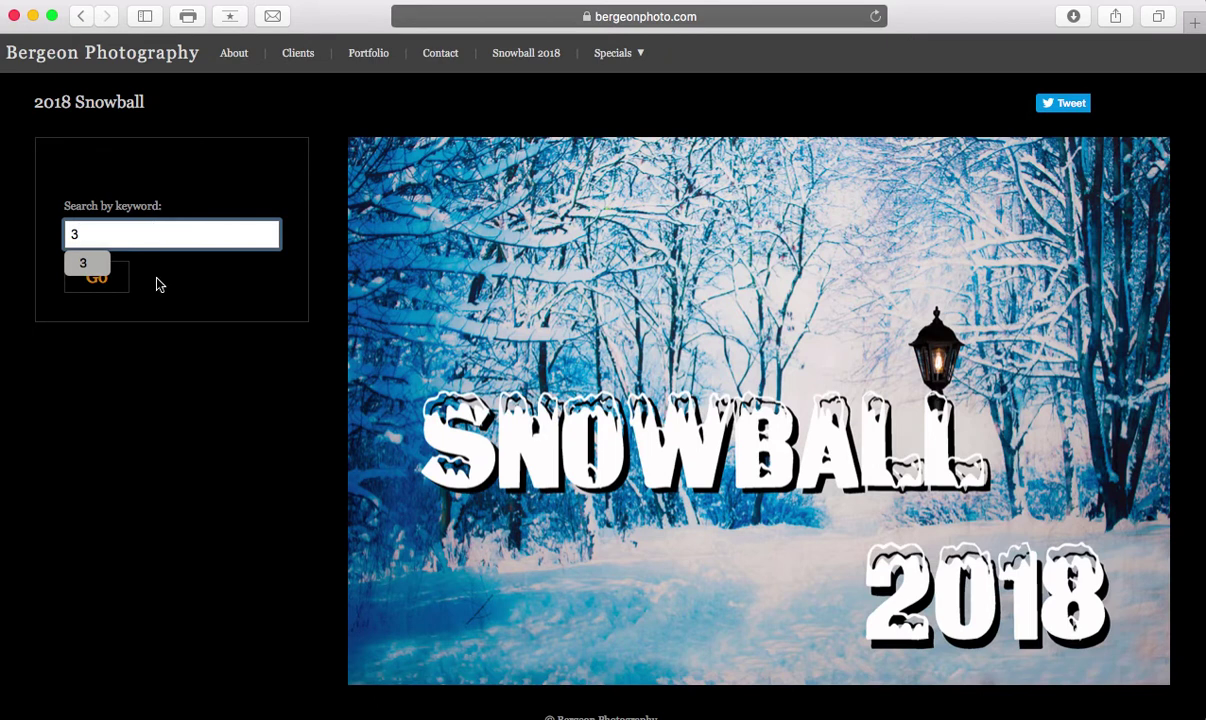
key("Return")
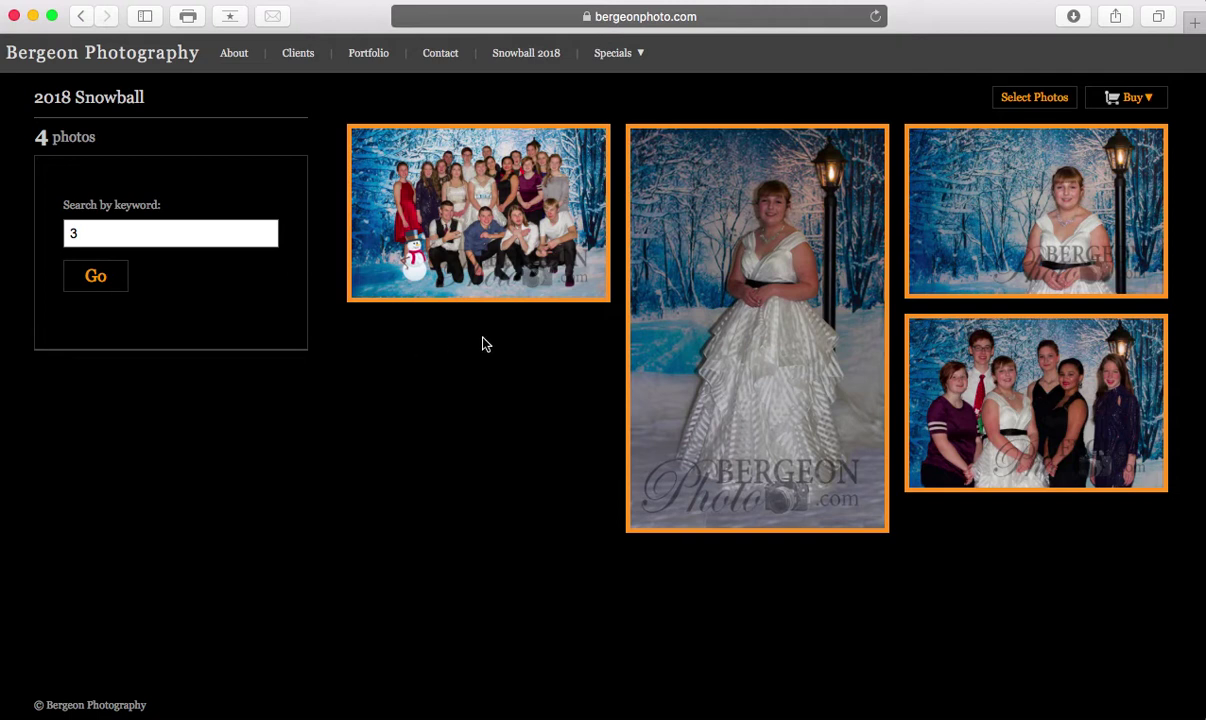
Select only the tall white-gown photo and add it to Favorites, continuing to login.
left_click(1034, 97)
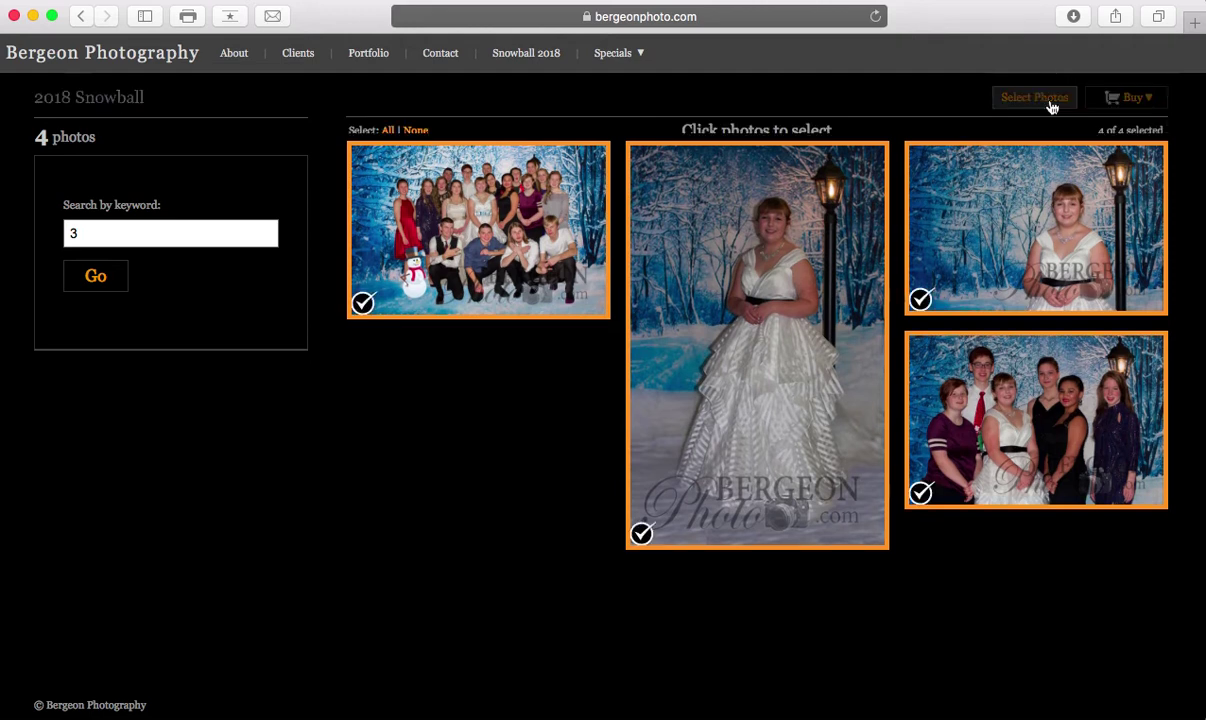
left_click(413, 131)
left_click(708, 327)
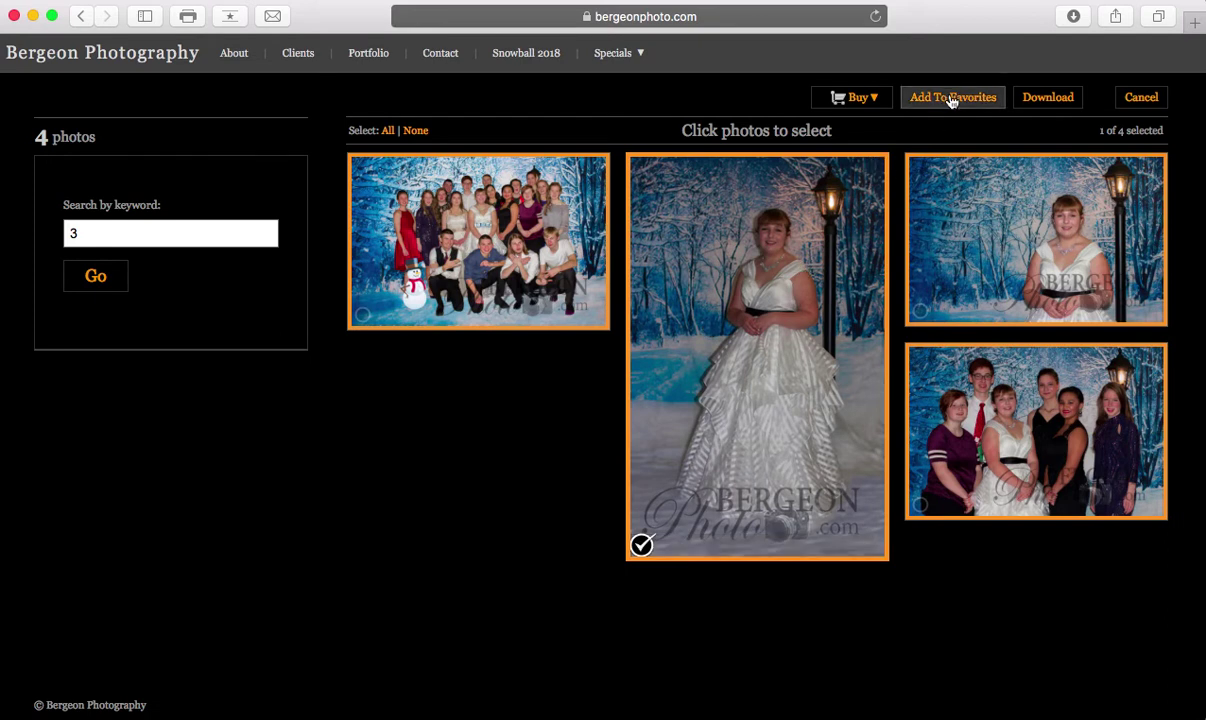
left_click(981, 101)
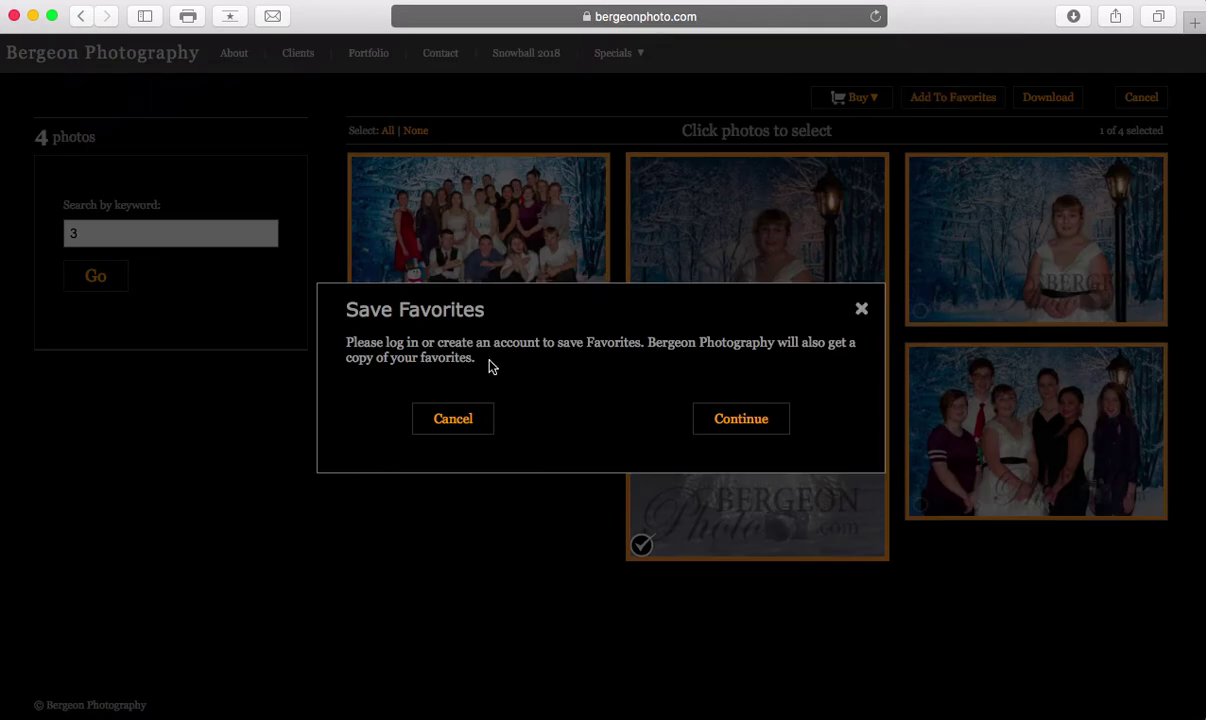
left_click(737, 424)
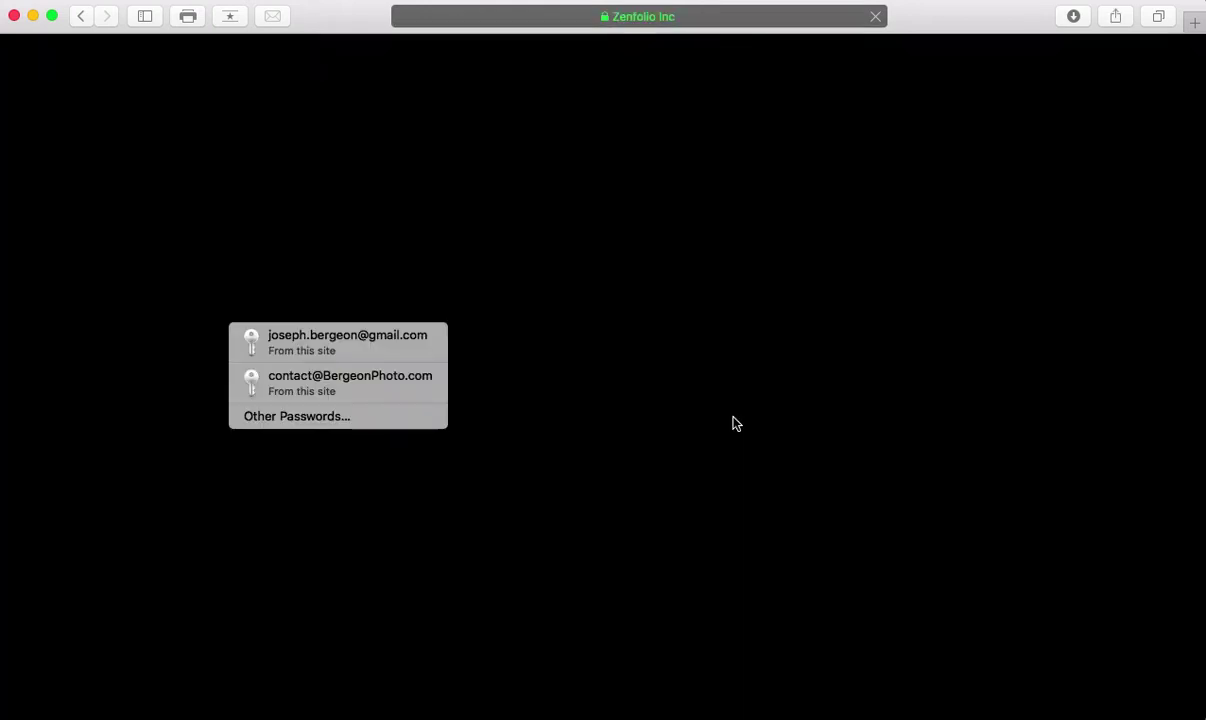
Log in with the saved account's credentials to return to the Snowball gallery.
left_click(400, 342)
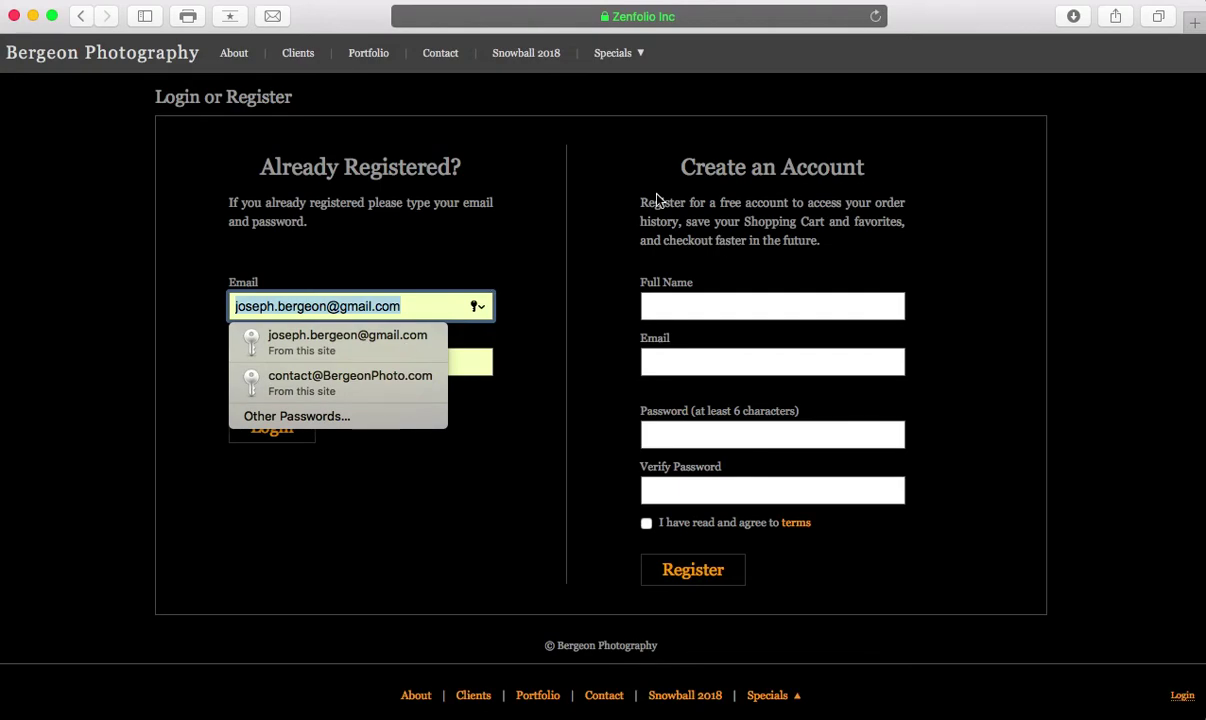
left_click(721, 195)
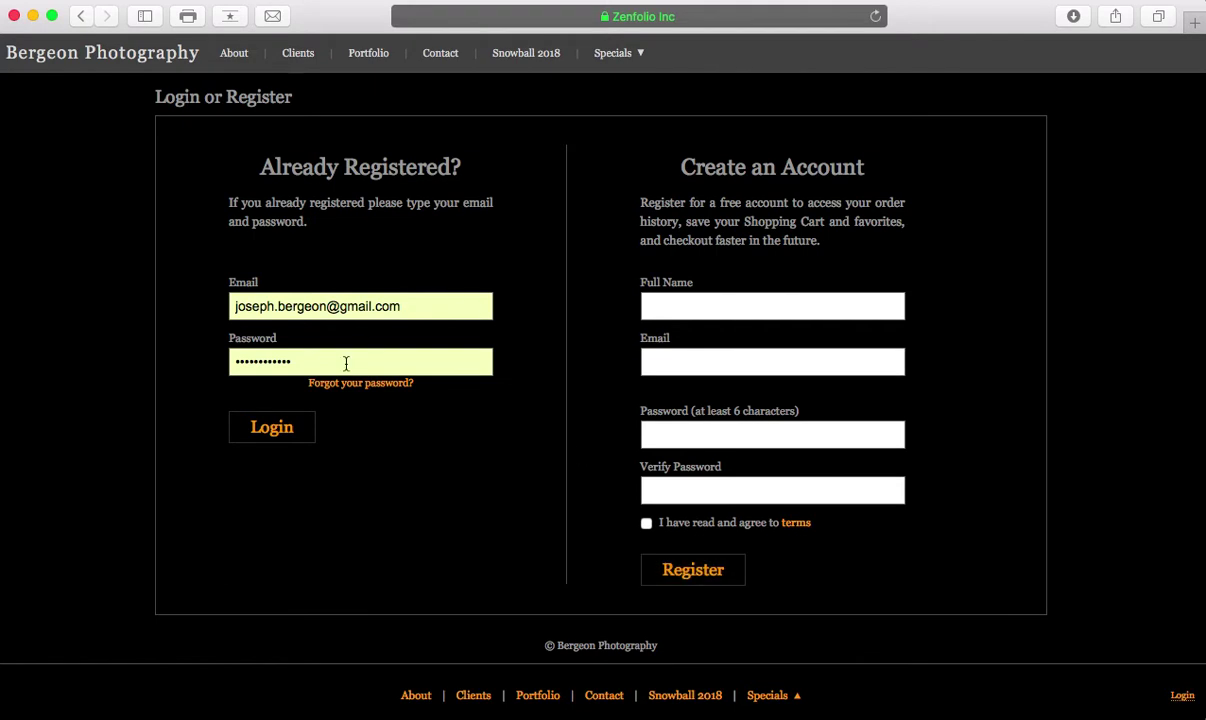
left_click(273, 433)
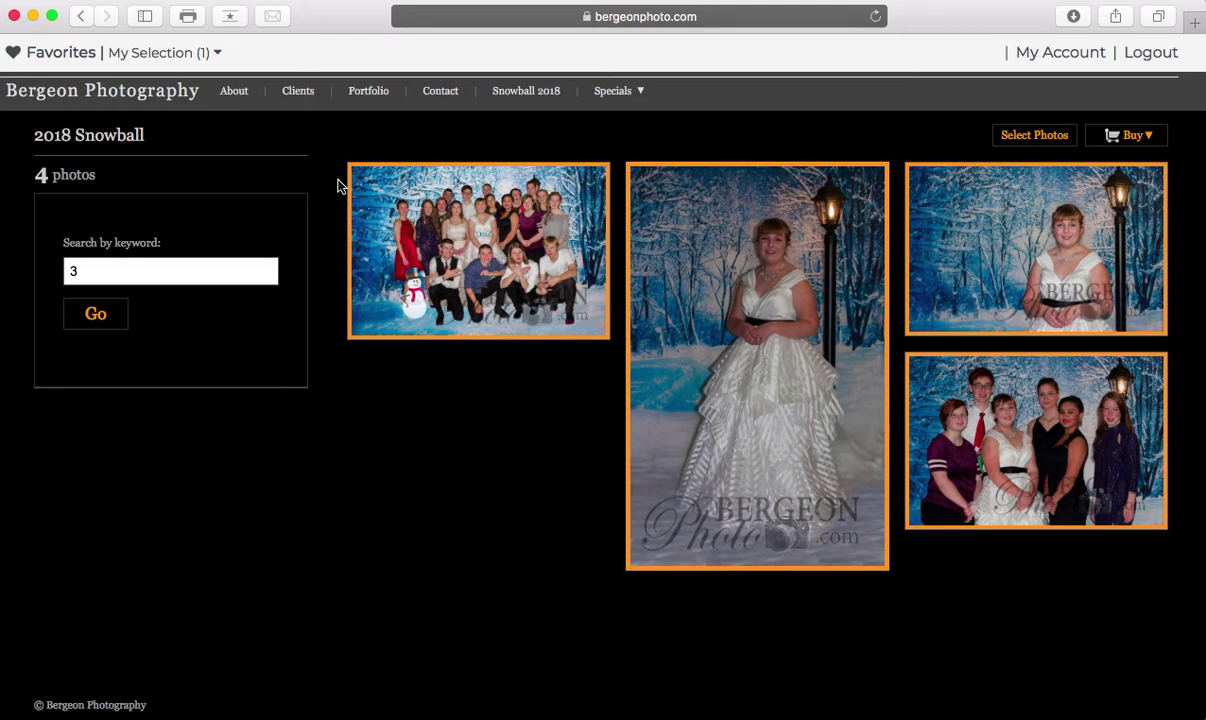
Select all four Snowball photos and open the Buy product catalogue for them.
left_click(216, 54)
left_click(1014, 137)
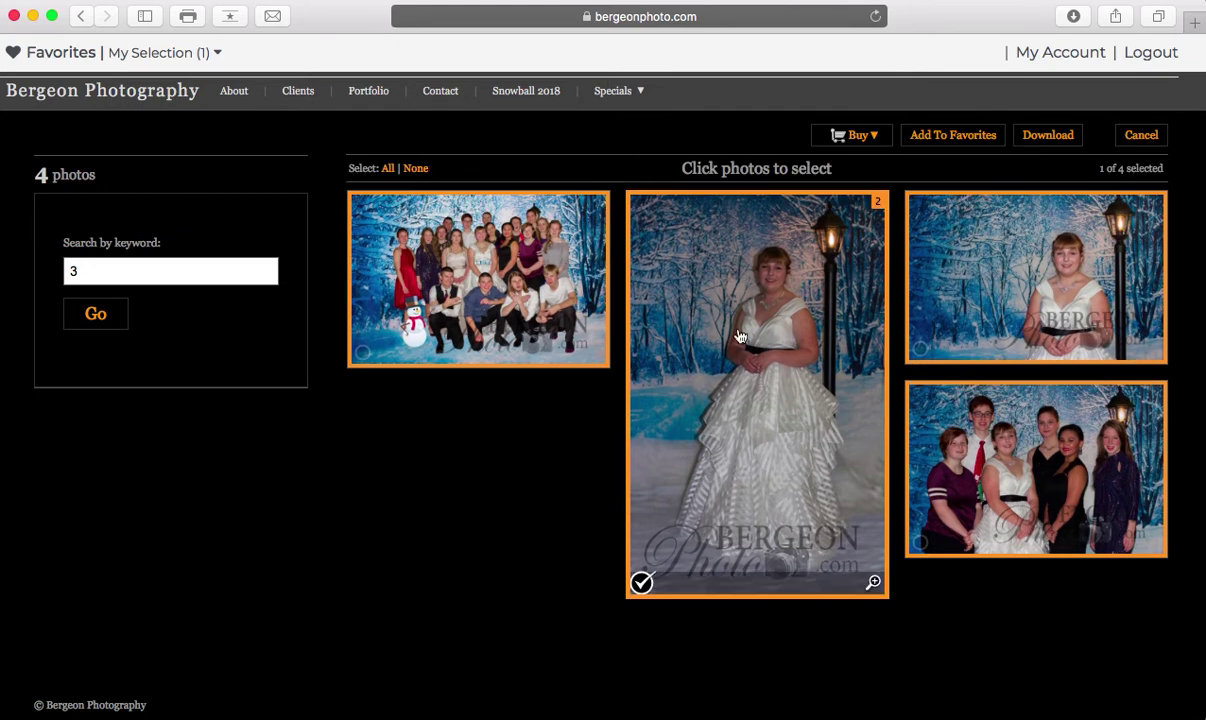
left_click(665, 383)
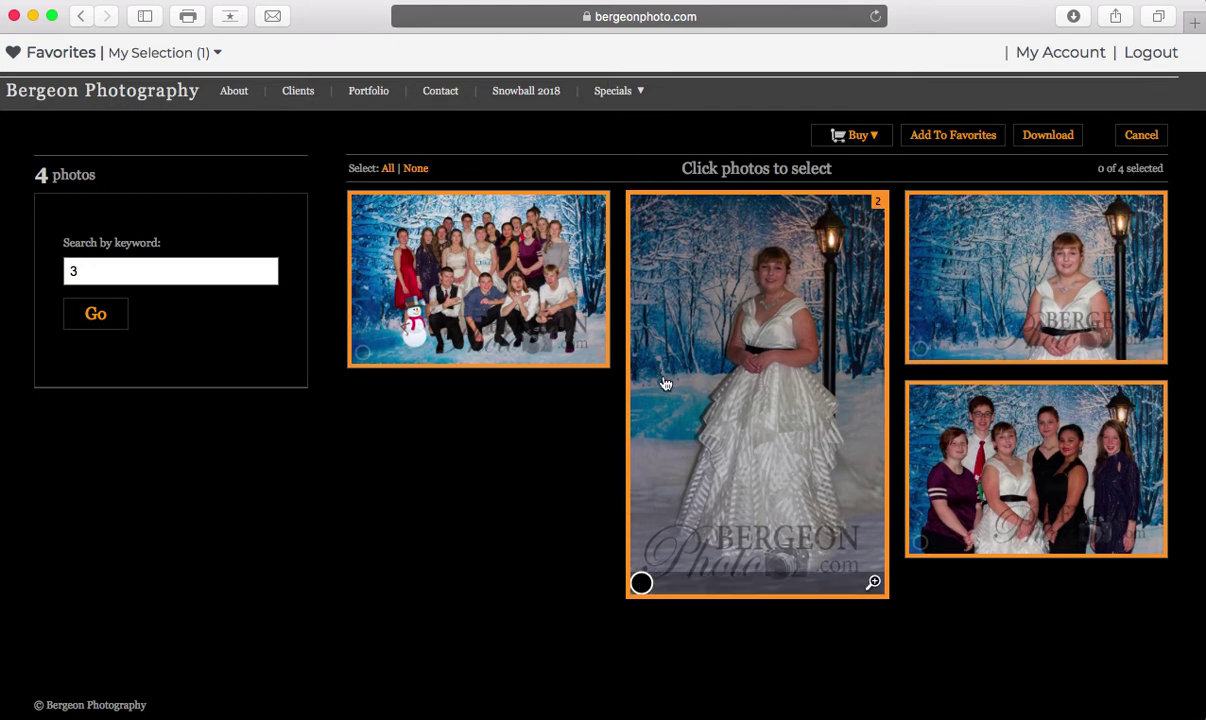
left_click(525, 305)
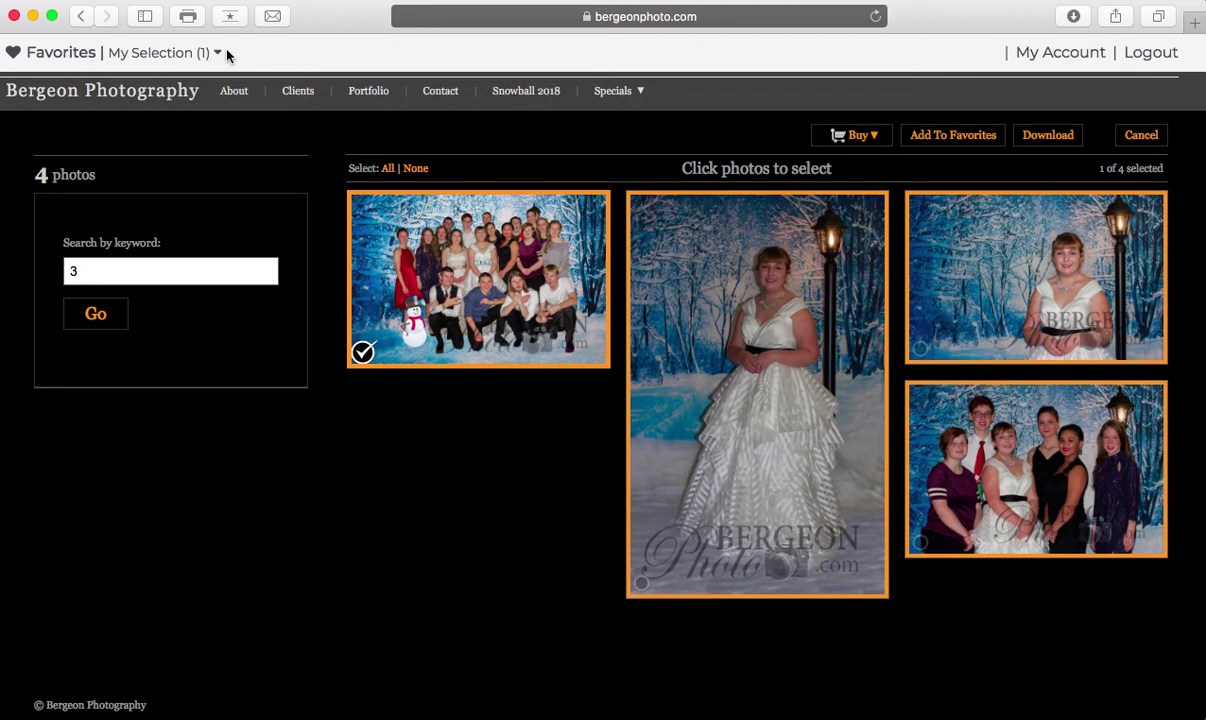
left_click(465, 303)
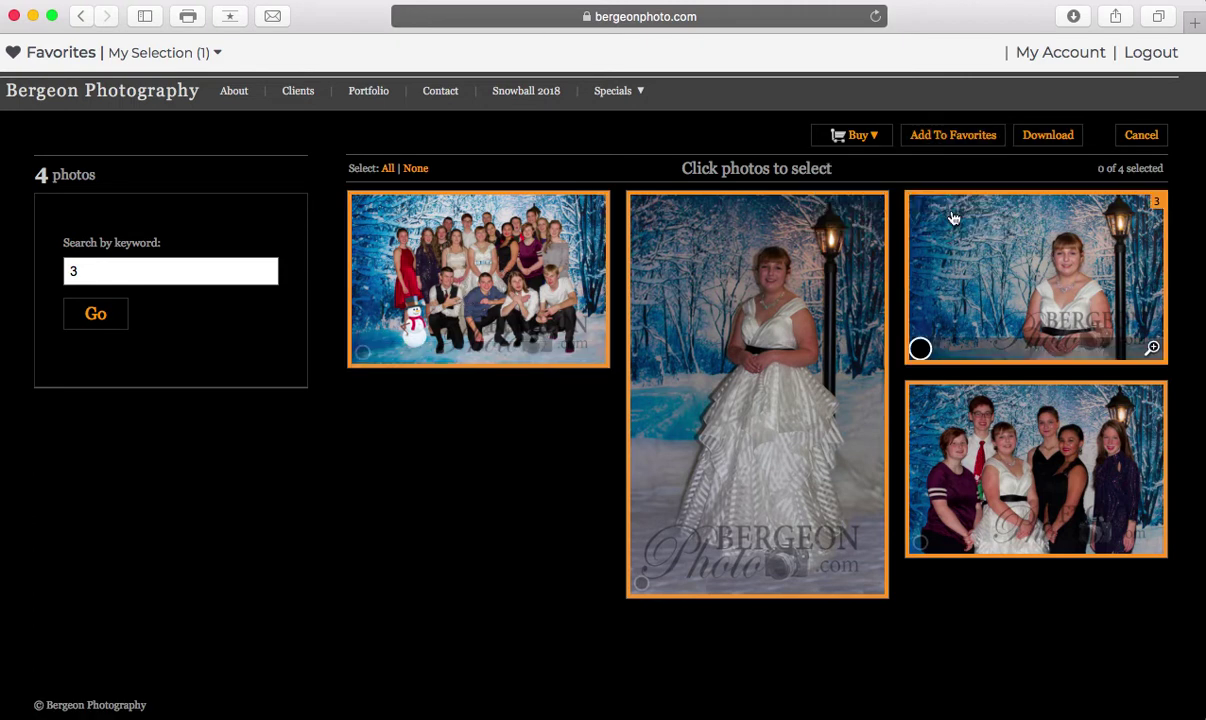
left_click(388, 169)
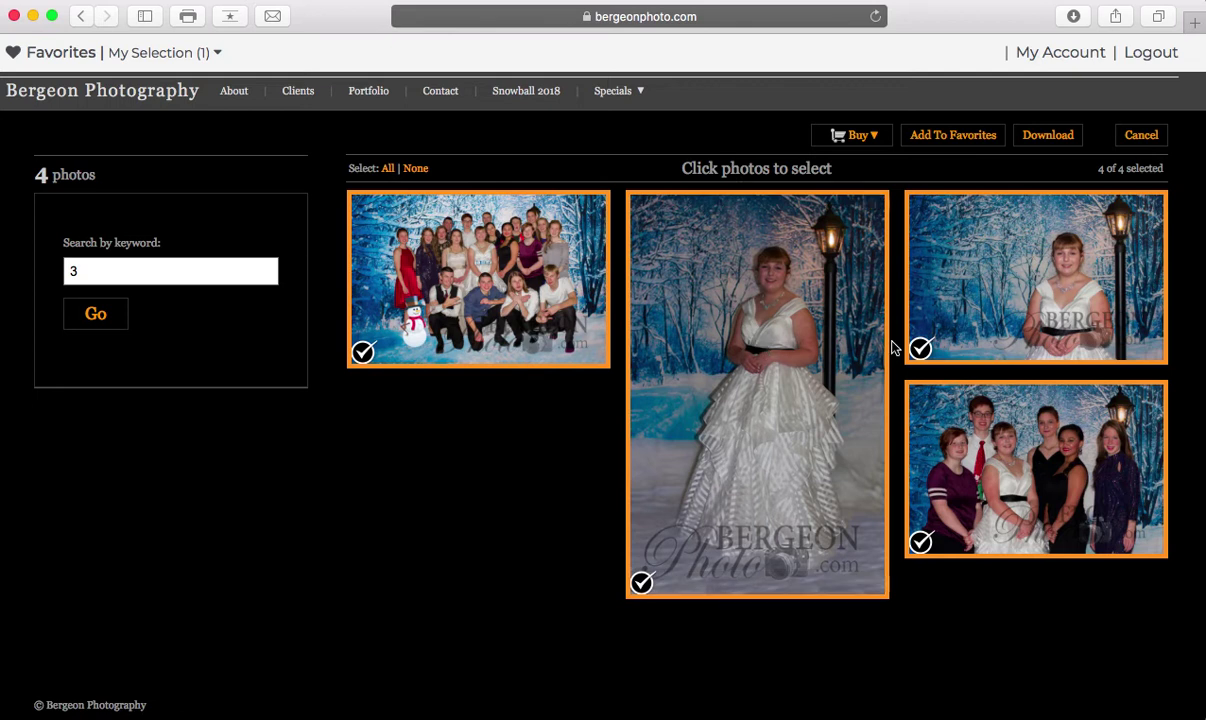
left_click(849, 140)
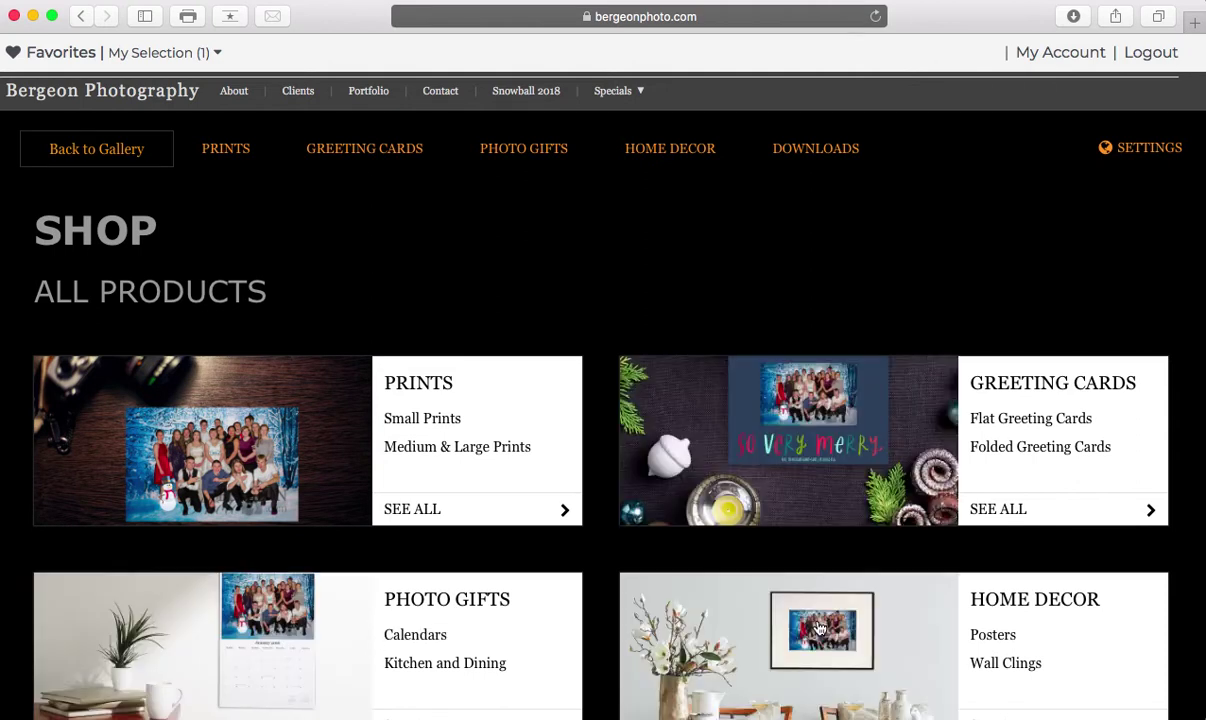
Browse all Prints, landing on the Mini Wallets page for photo 1 of 4.
left_click(416, 510)
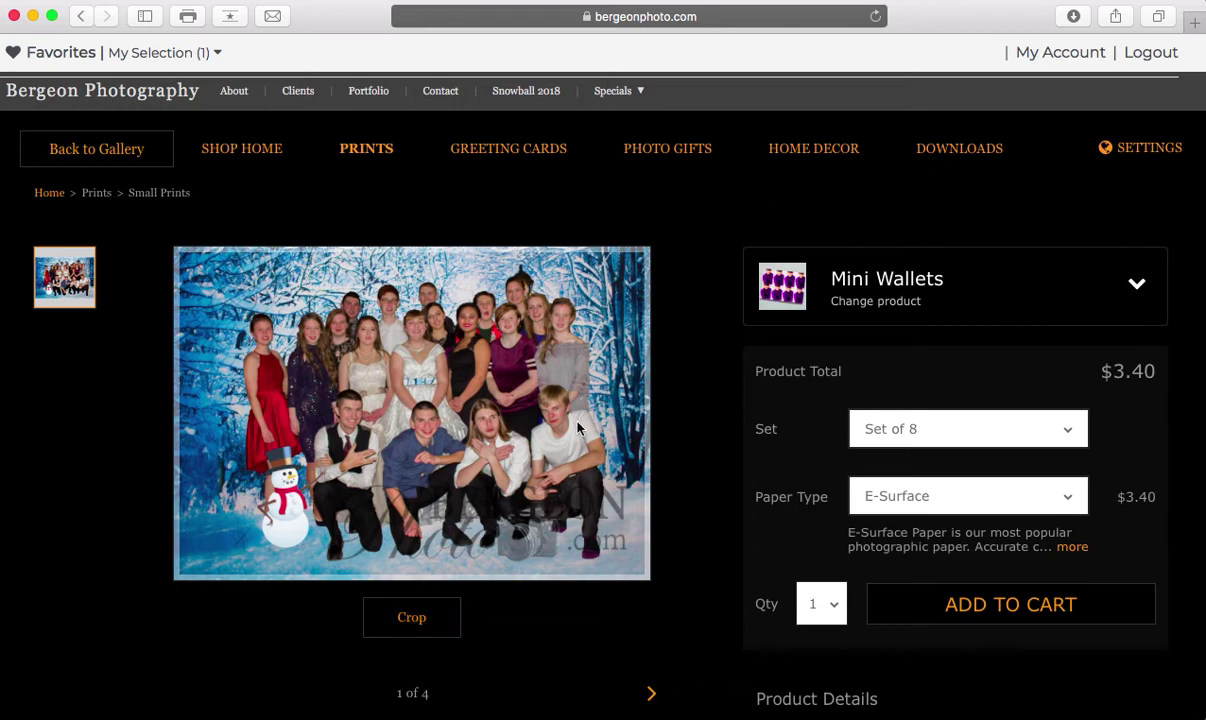
Change the group photo's product to a 5 x 7 Small Print on E-Surface paper ($4.18).
left_click(1136, 286)
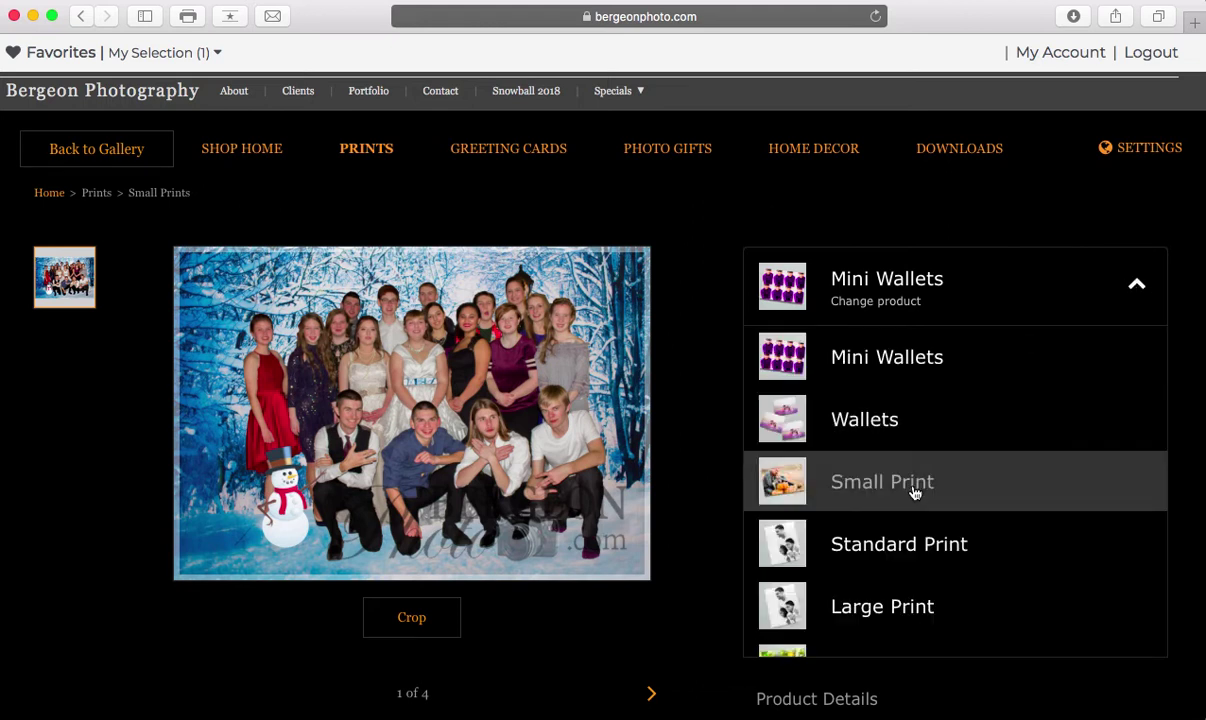
left_click(877, 492)
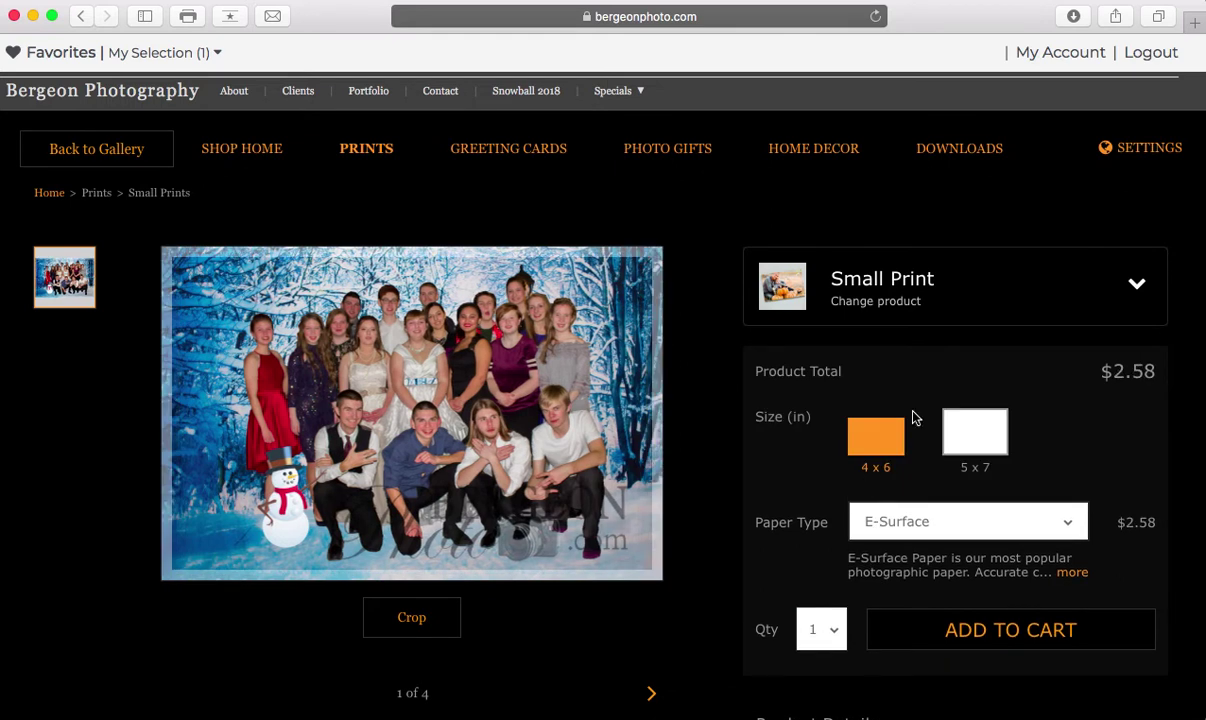
left_click(973, 444)
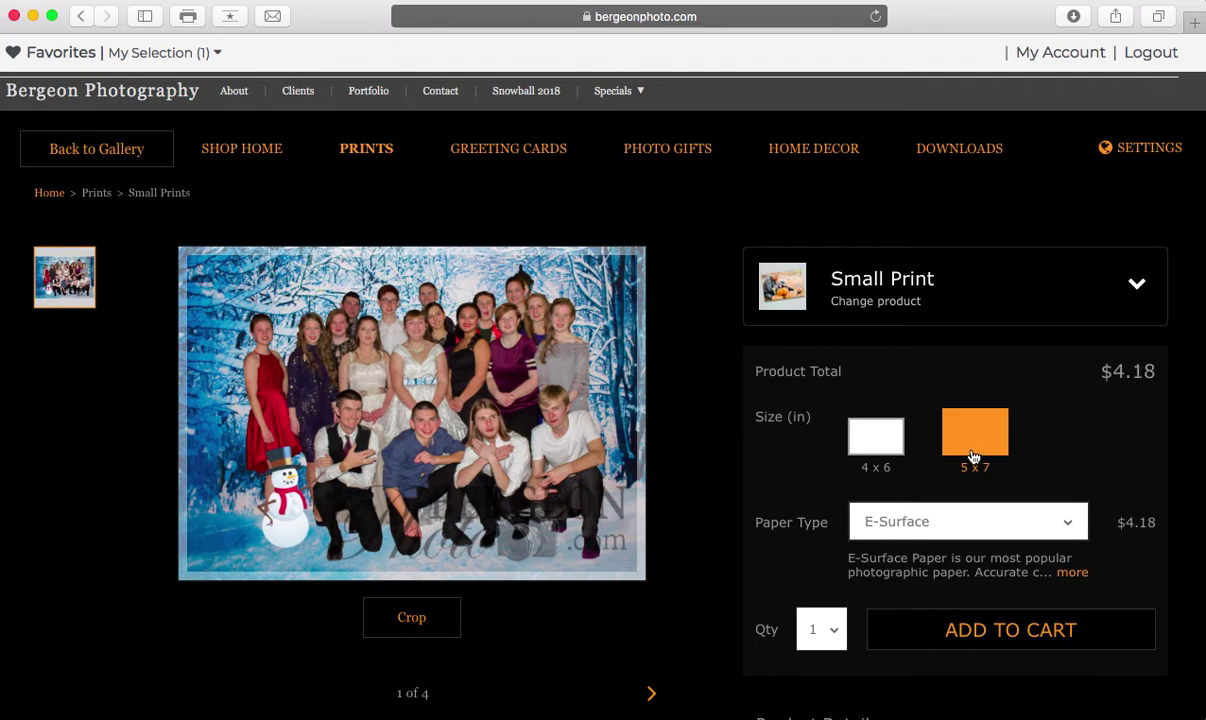
left_click(910, 526)
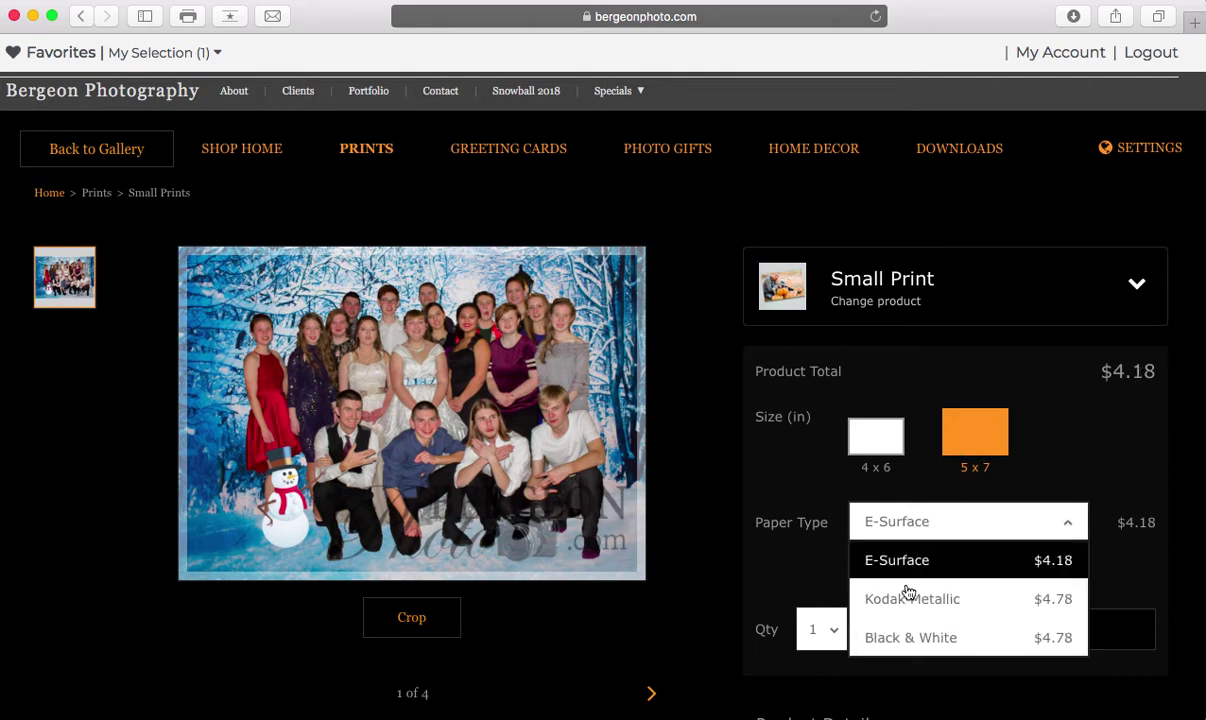
left_click(797, 522)
scroll(797, 522, "down", 2)
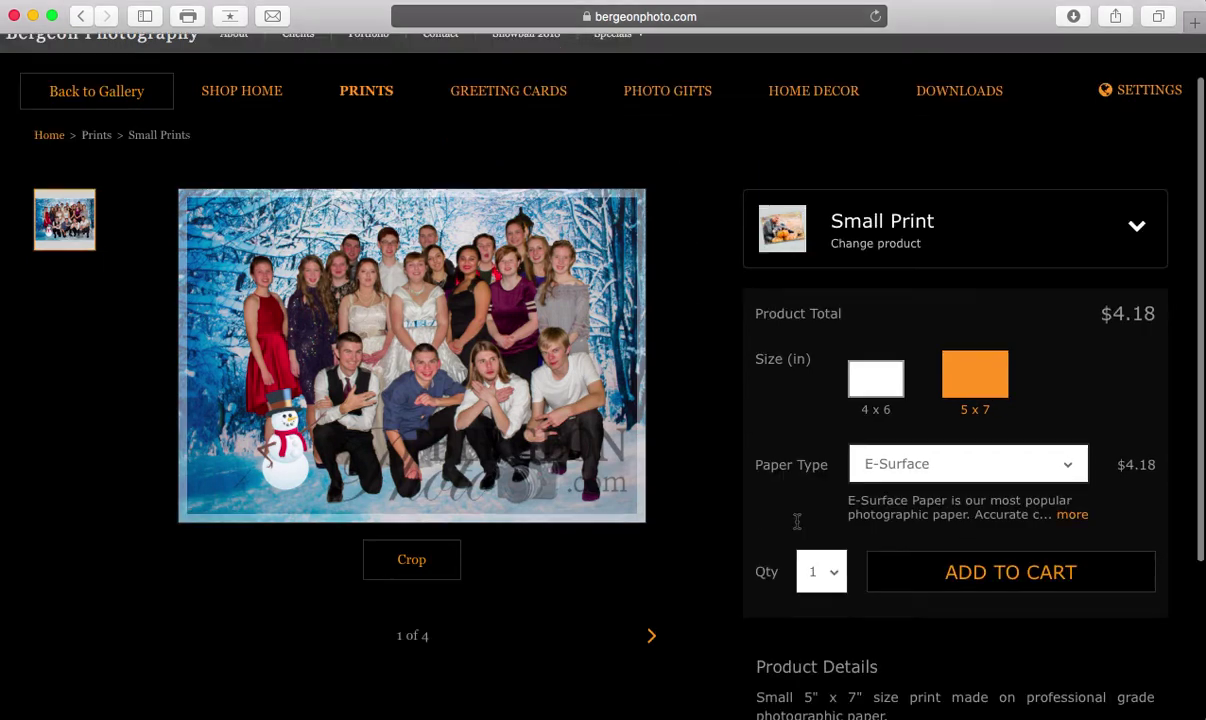
Add two 5 x 7 Small Prints of the group photo to the cart and keep shopping.
scroll(798, 526, "down", 3)
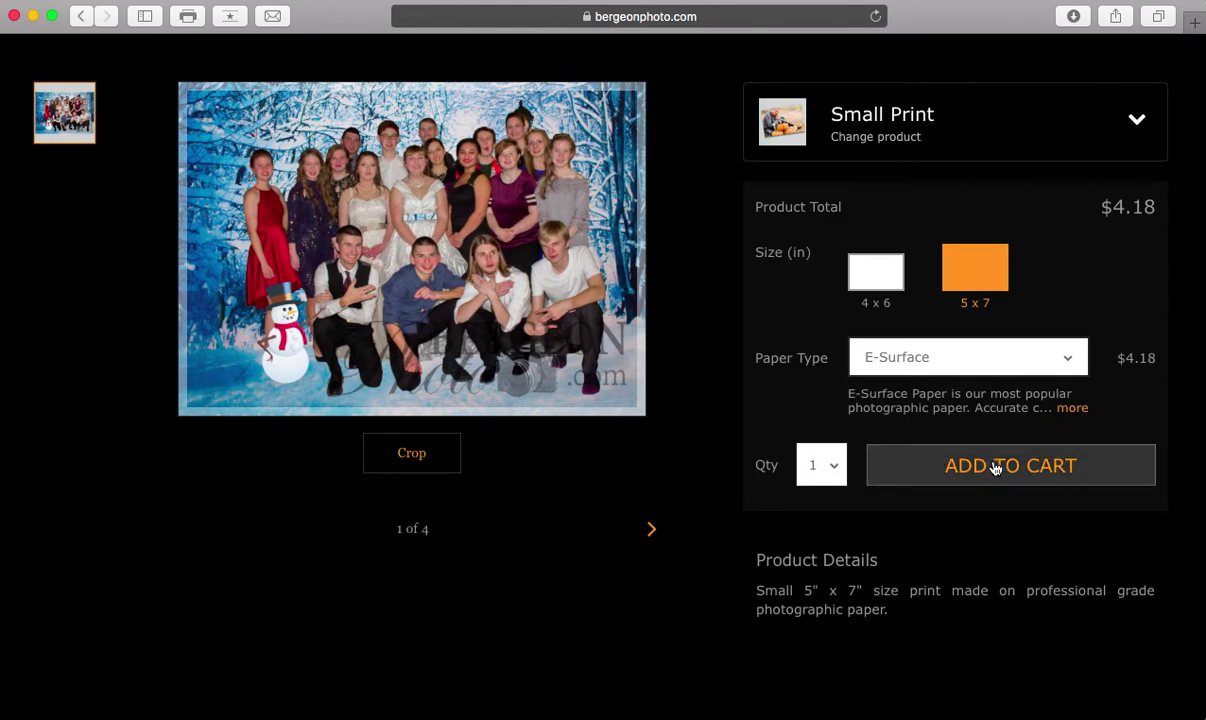
left_click(832, 467)
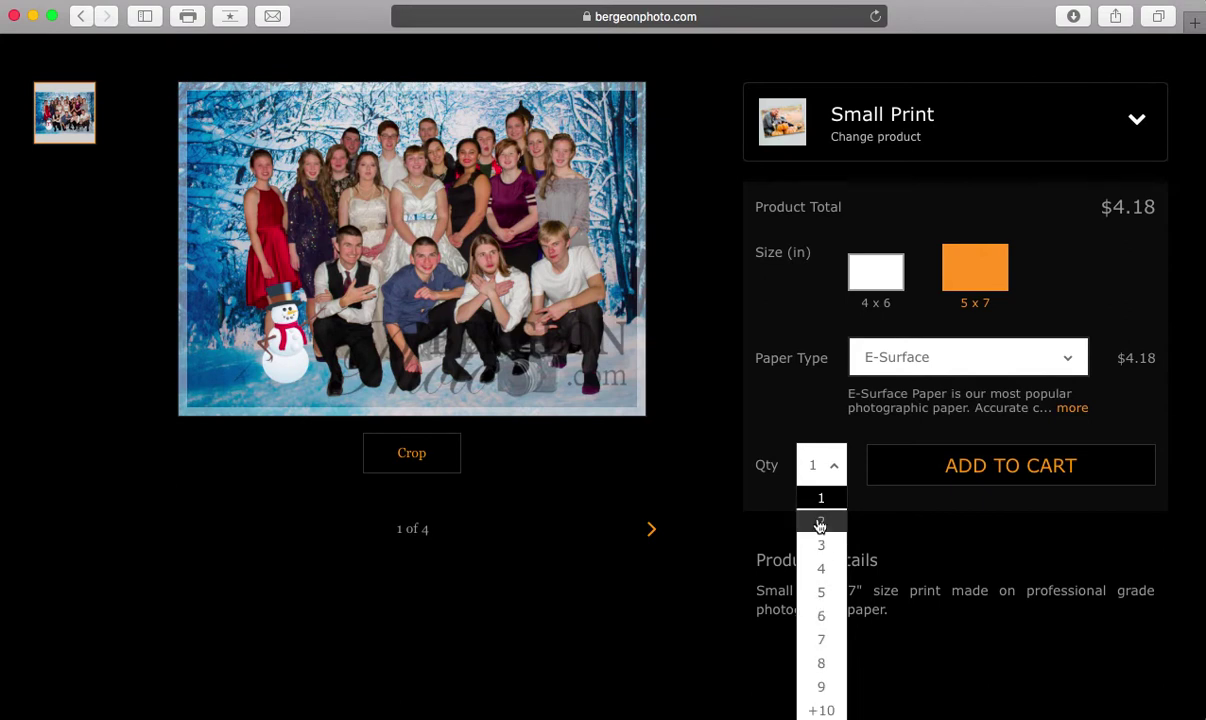
left_click(821, 523)
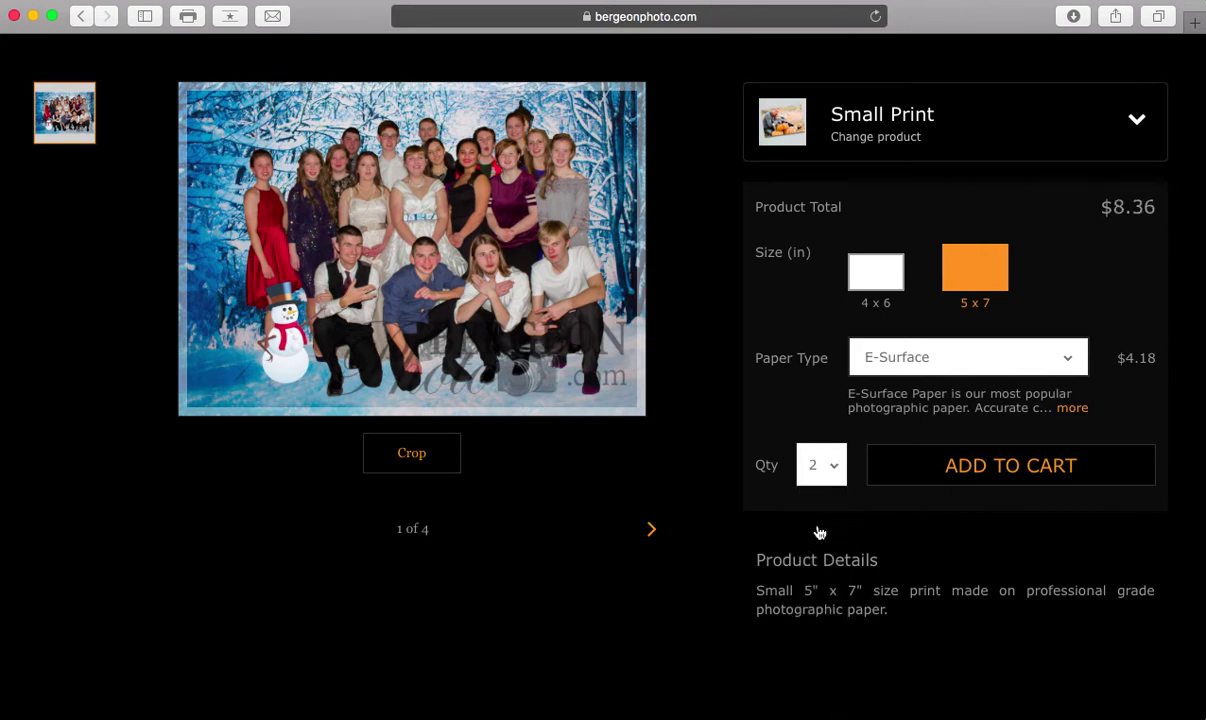
left_click(1014, 473)
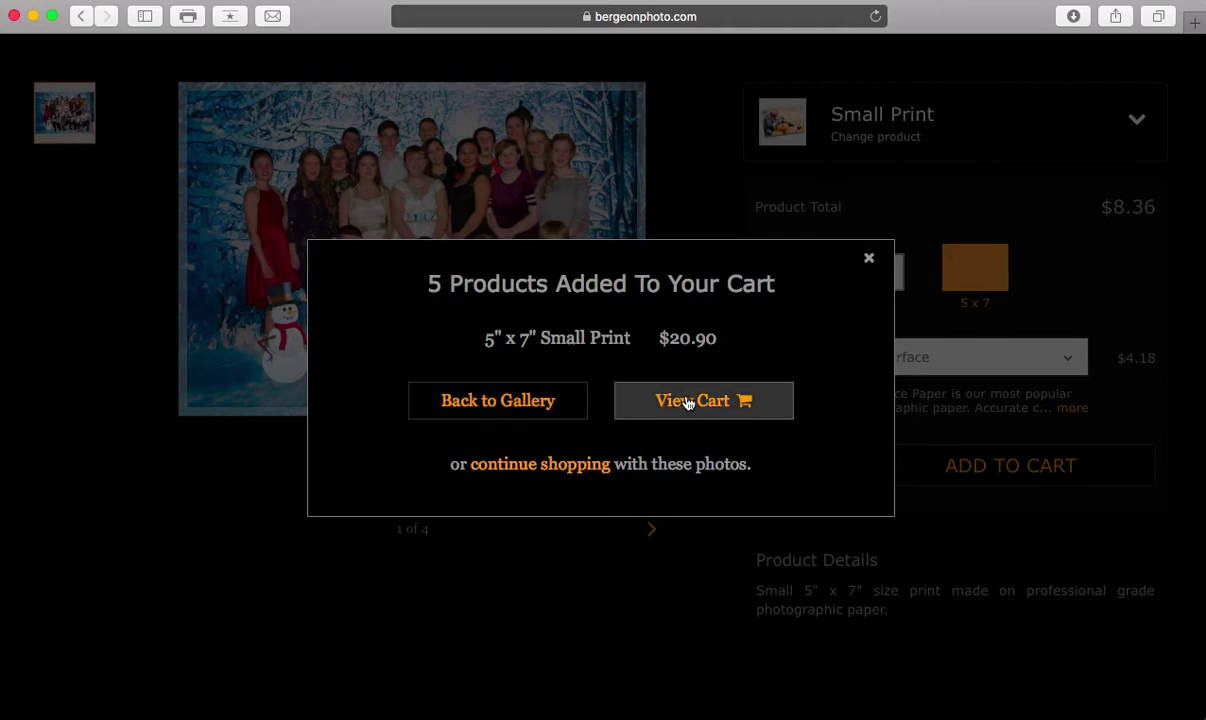
left_click(532, 466)
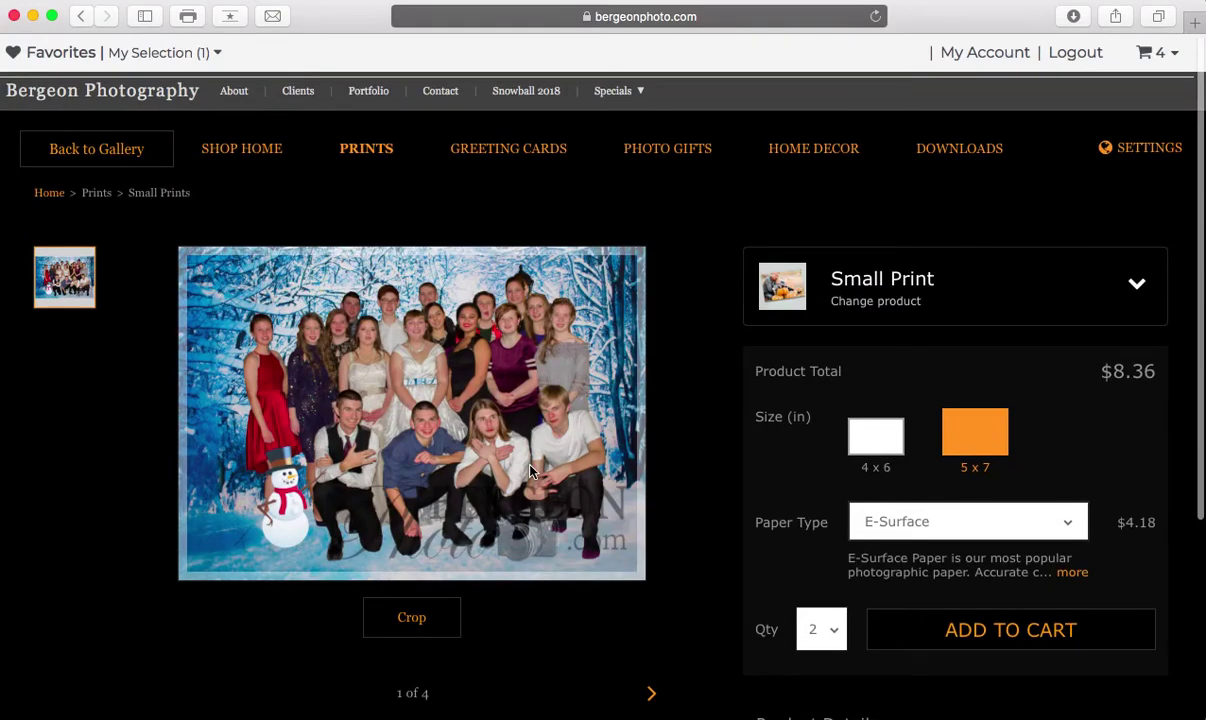
Add an 8 x 12 Standard Print of the next gallery photo to the cart.
left_click(651, 692)
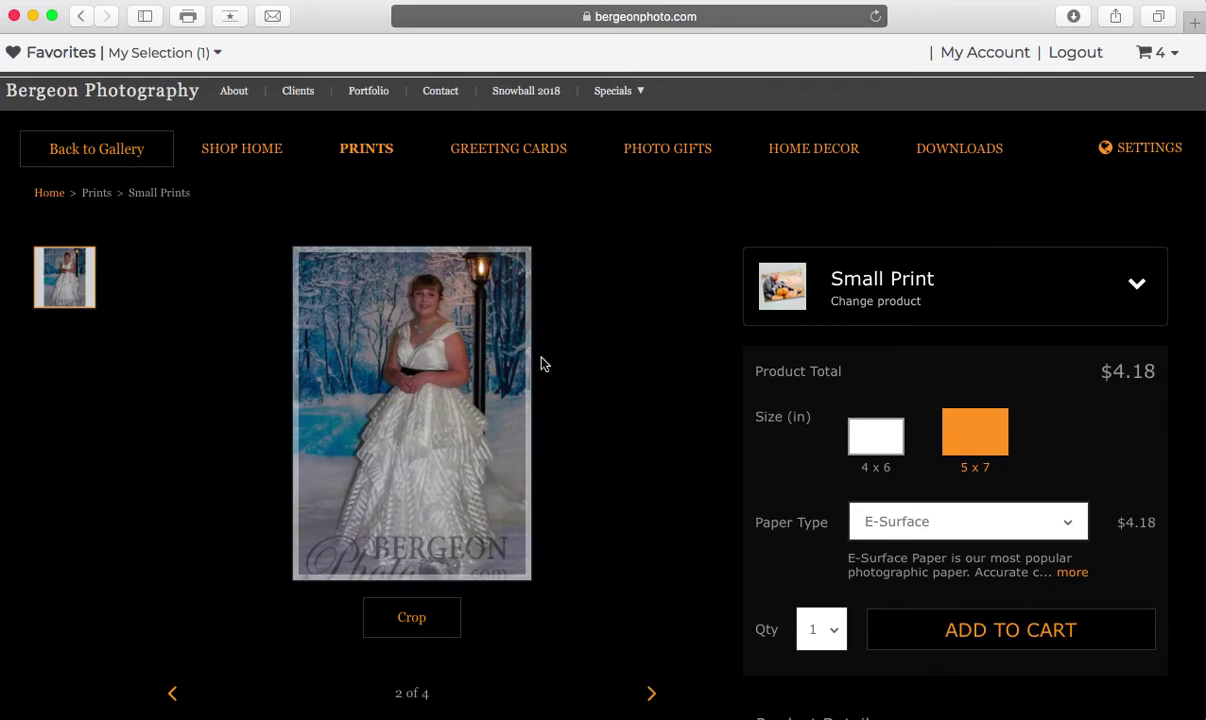
left_click(867, 303)
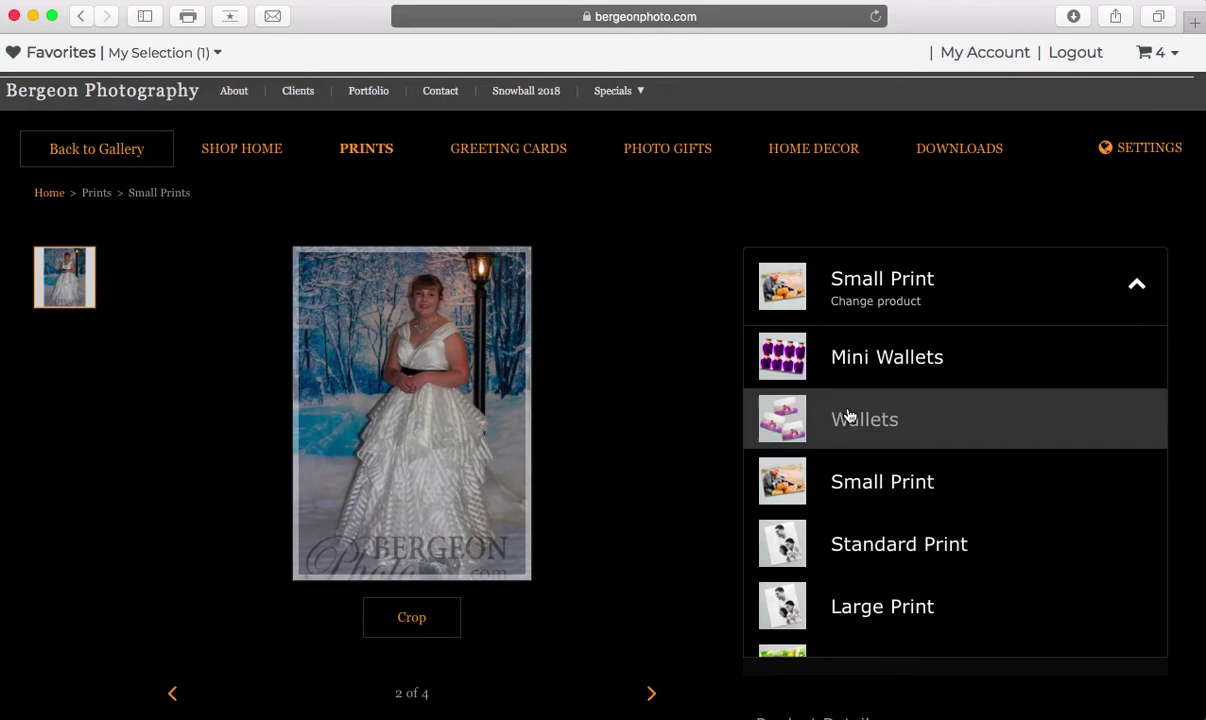
left_click(864, 540)
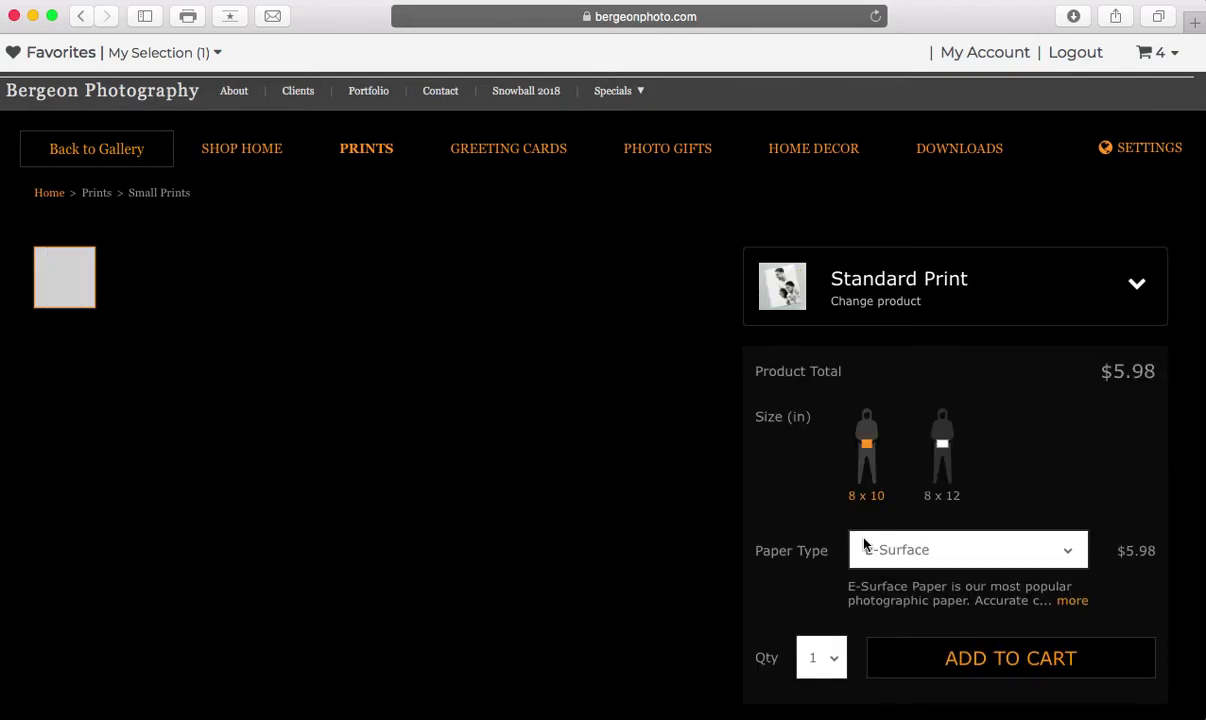
scroll(1005, 404, "down", 1)
scroll(1005, 404, "down", 1)
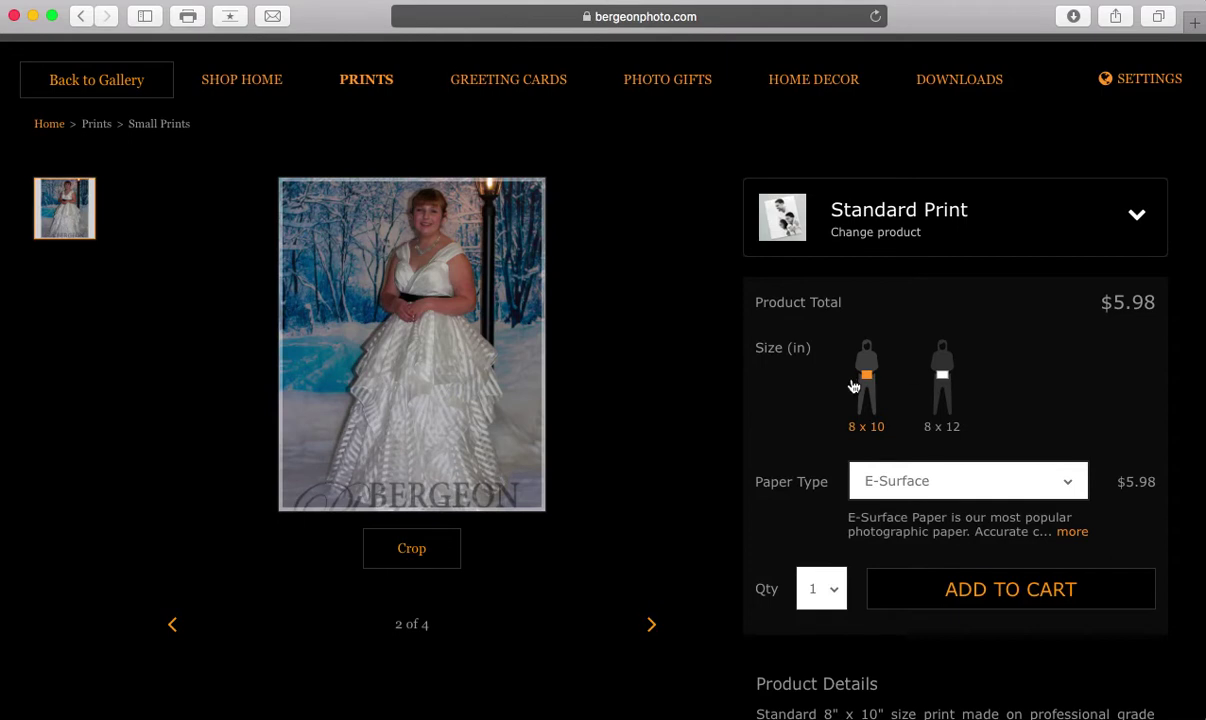
left_click(943, 378)
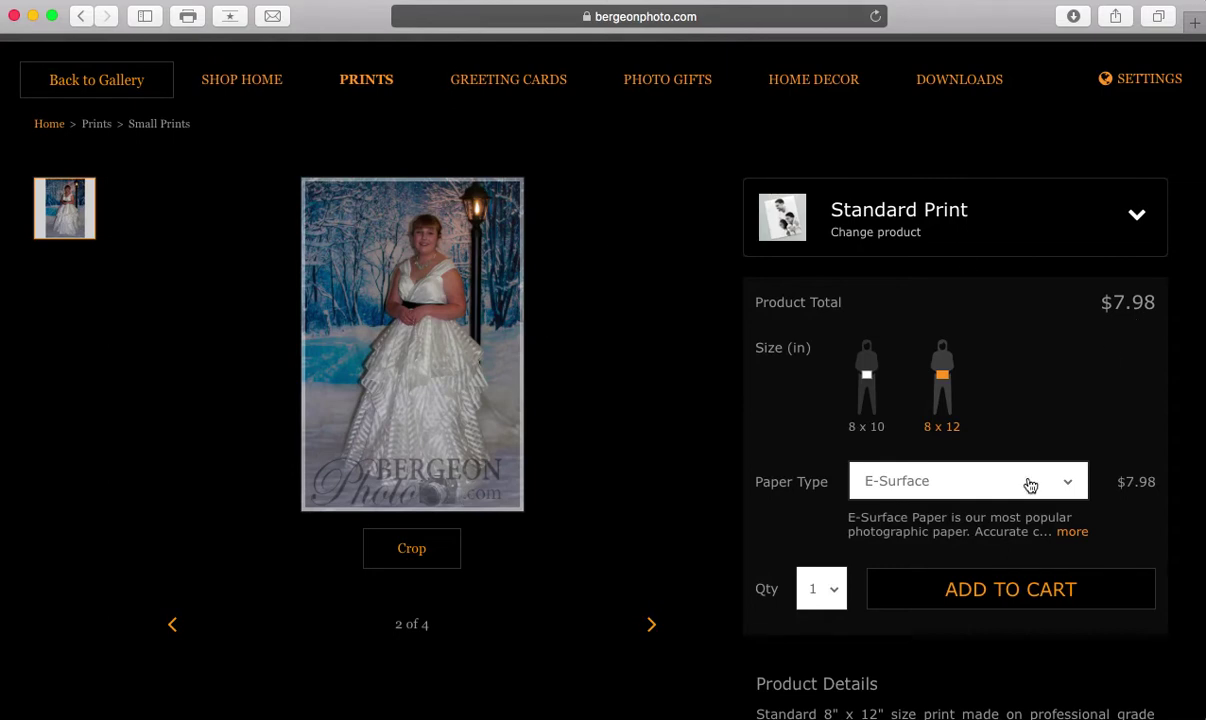
scroll(828, 597, "down", 3)
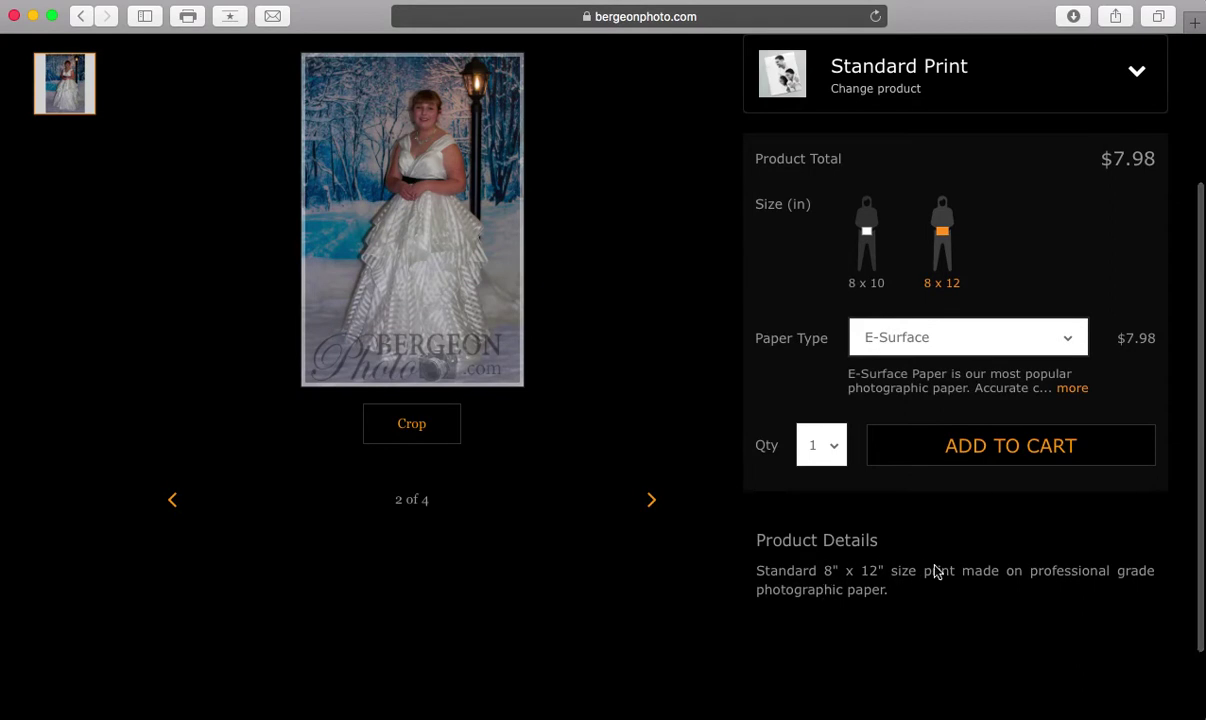
left_click(970, 458)
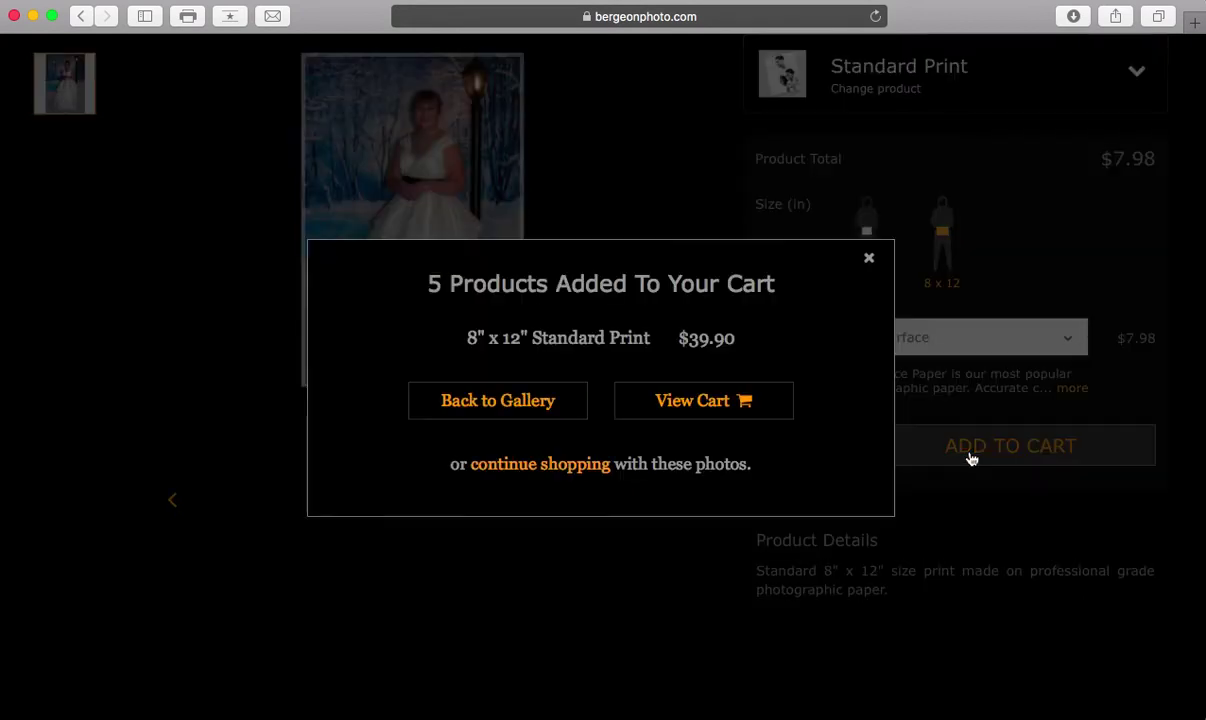
View the cart and review its 8 x 12 and 5 x 7 prints: 10 items, $60.80.
left_click(707, 403)
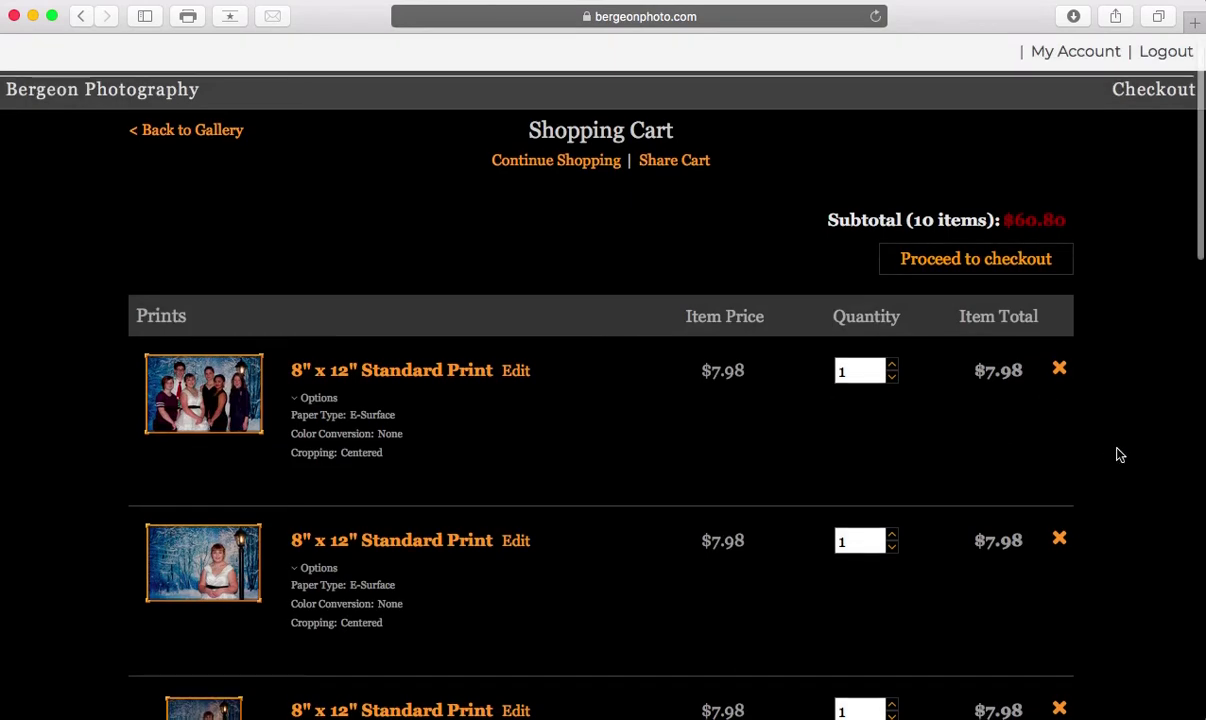
scroll(1119, 453, "down", 1)
scroll(1119, 455, "down", 1)
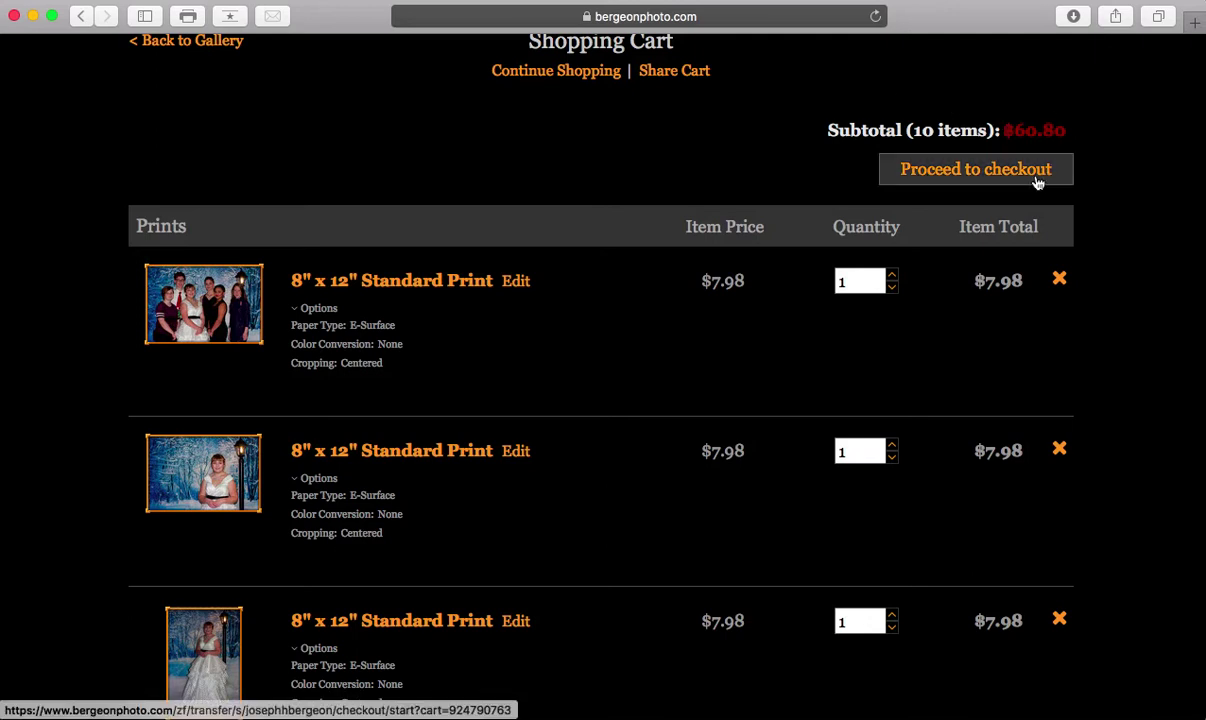
scroll(619, 347, "down", 1)
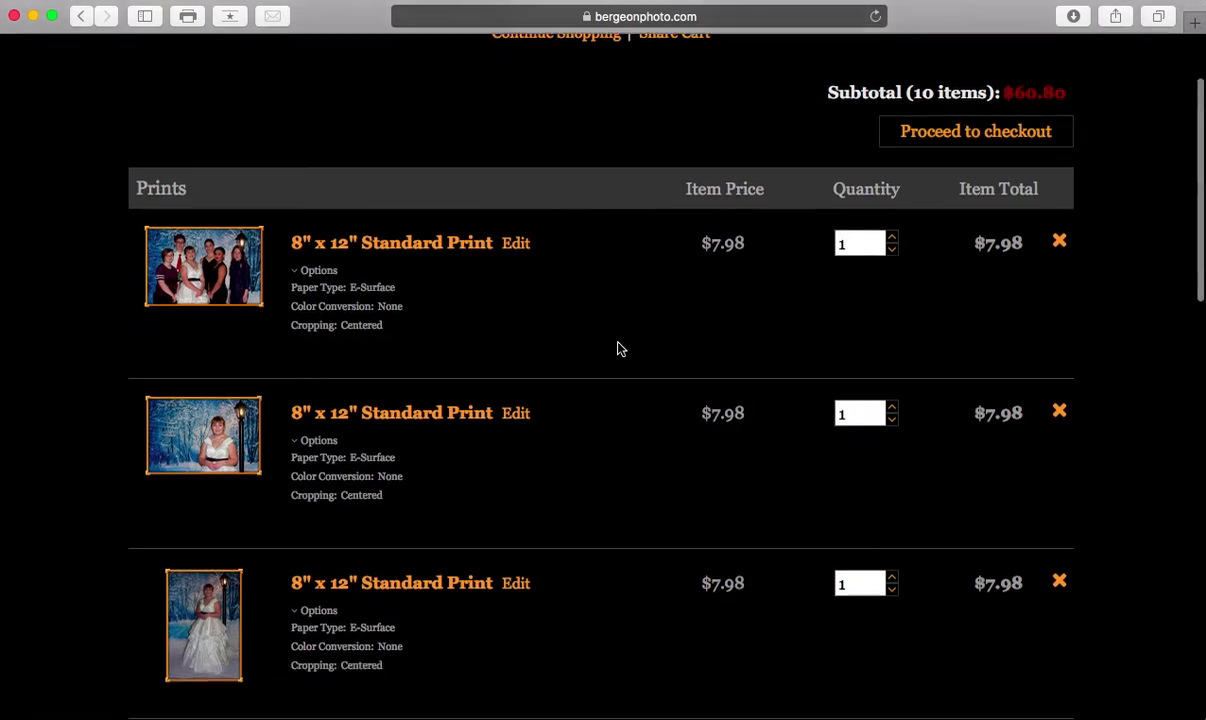
scroll(619, 347, "down", 3)
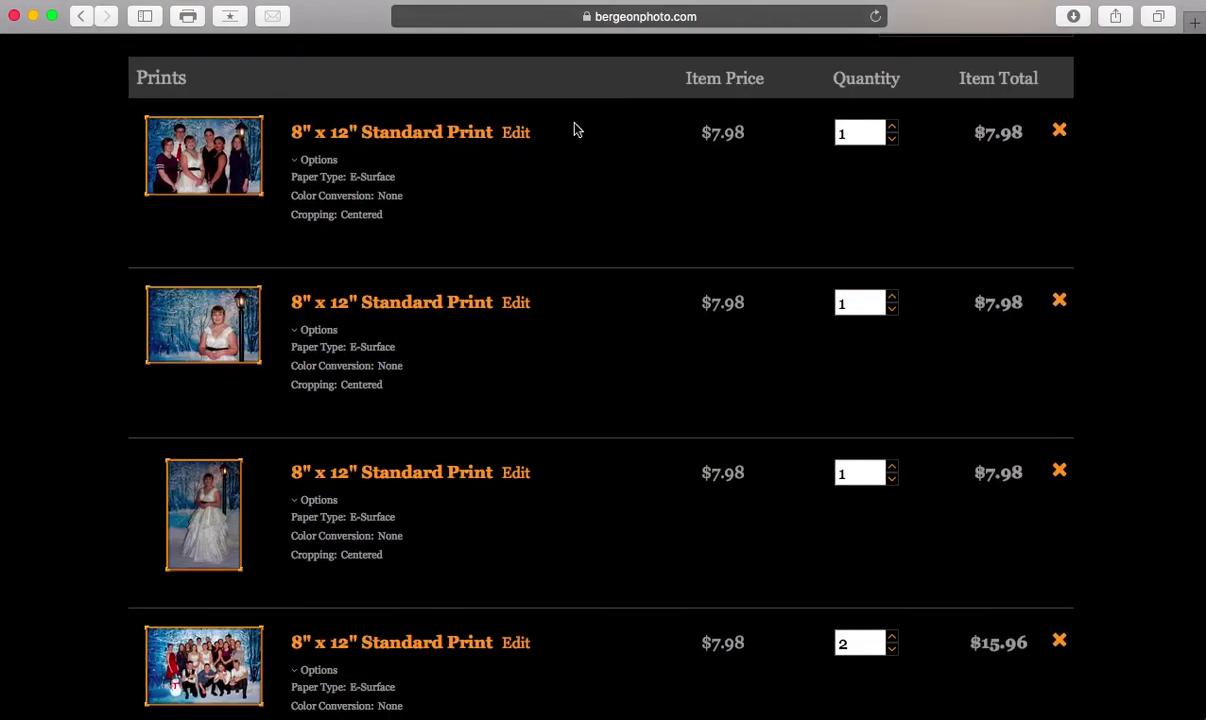
scroll(573, 425, "down", 6)
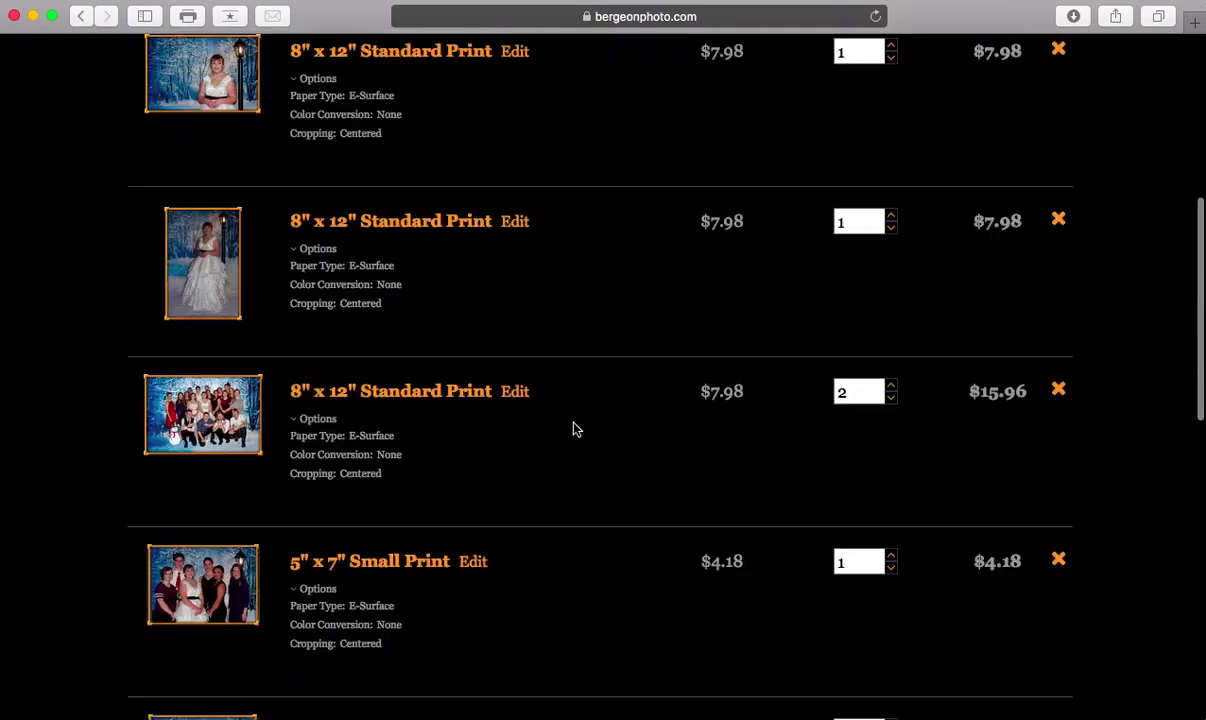
scroll(573, 428, "up", 8)
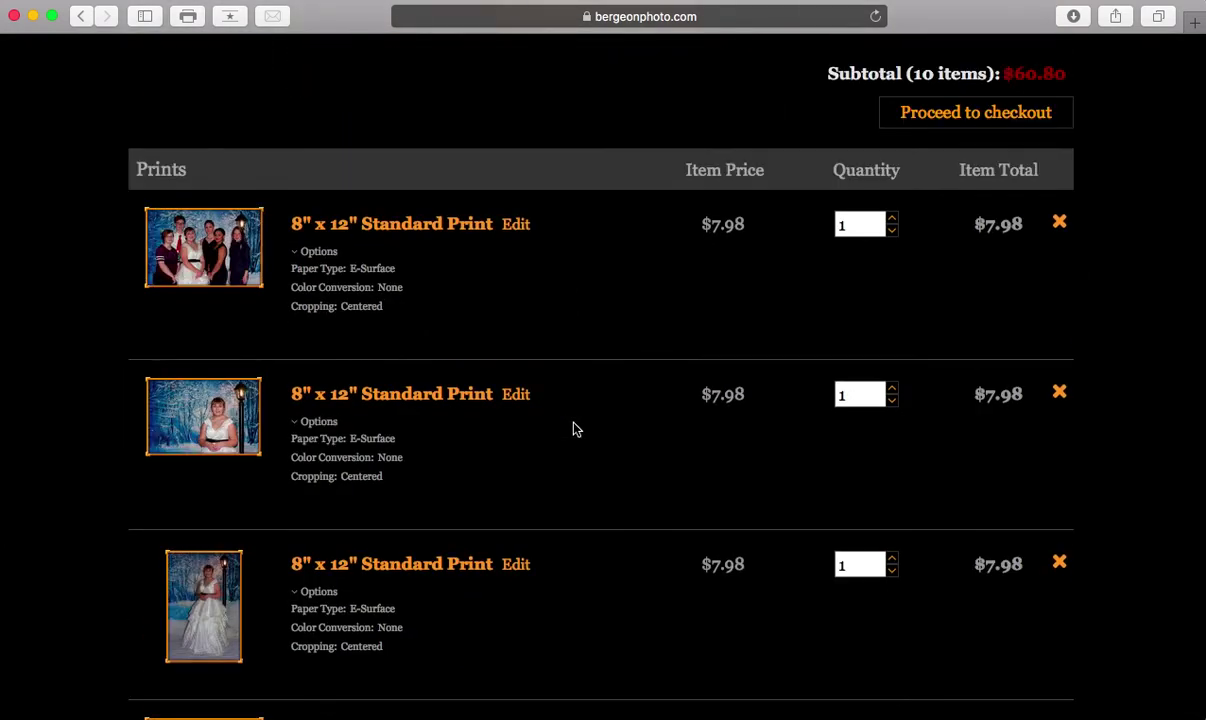
scroll(573, 428, "down", 15)
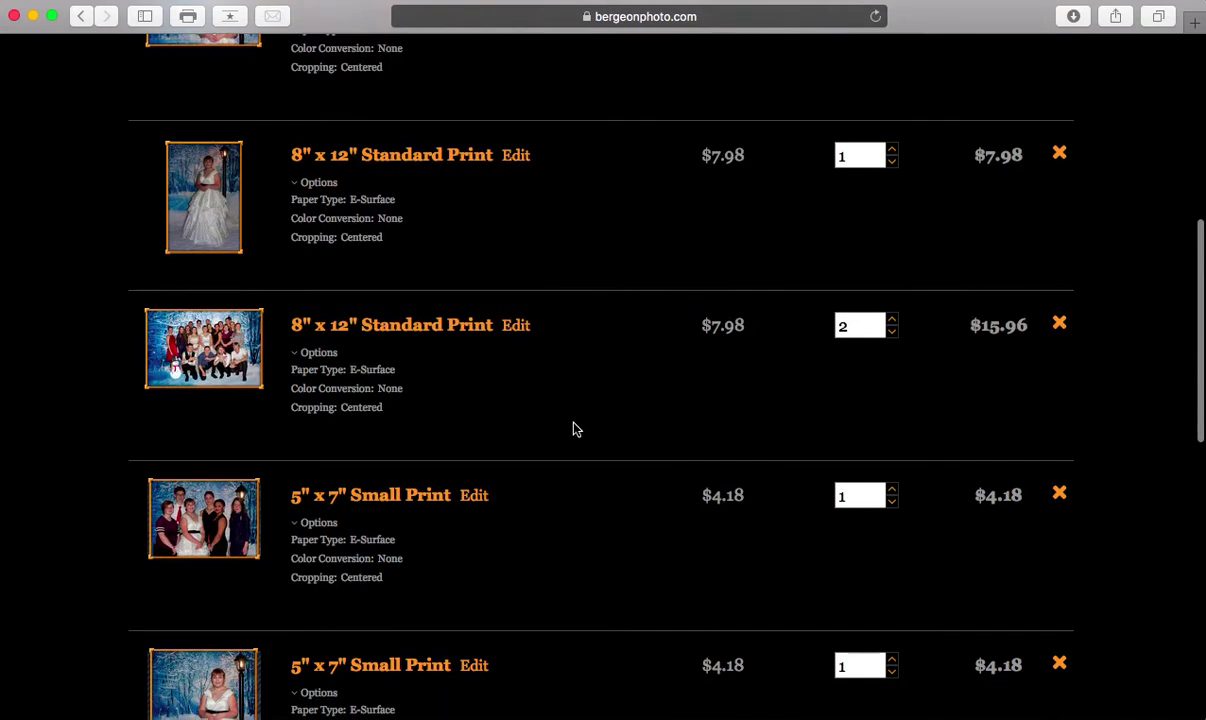
scroll(573, 428, "down", 7)
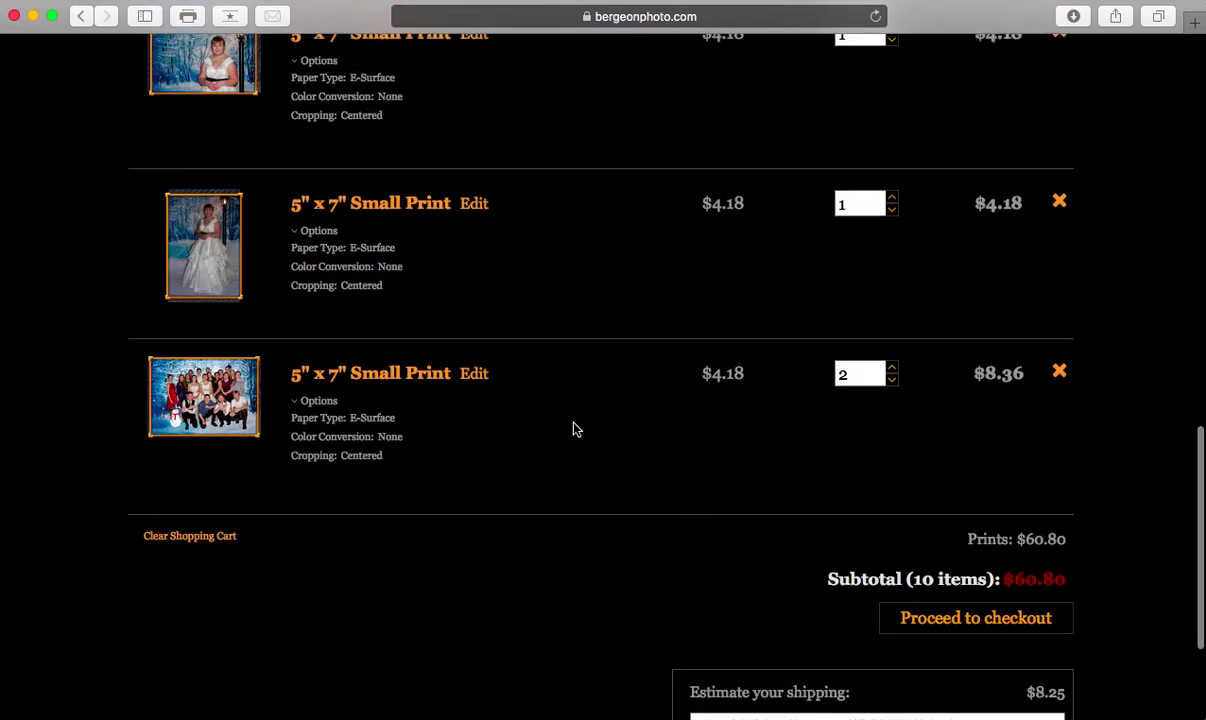
Delete the last two 5" x 7" Small Print rows, leaving 7 items at $48.26.
left_click(1060, 372)
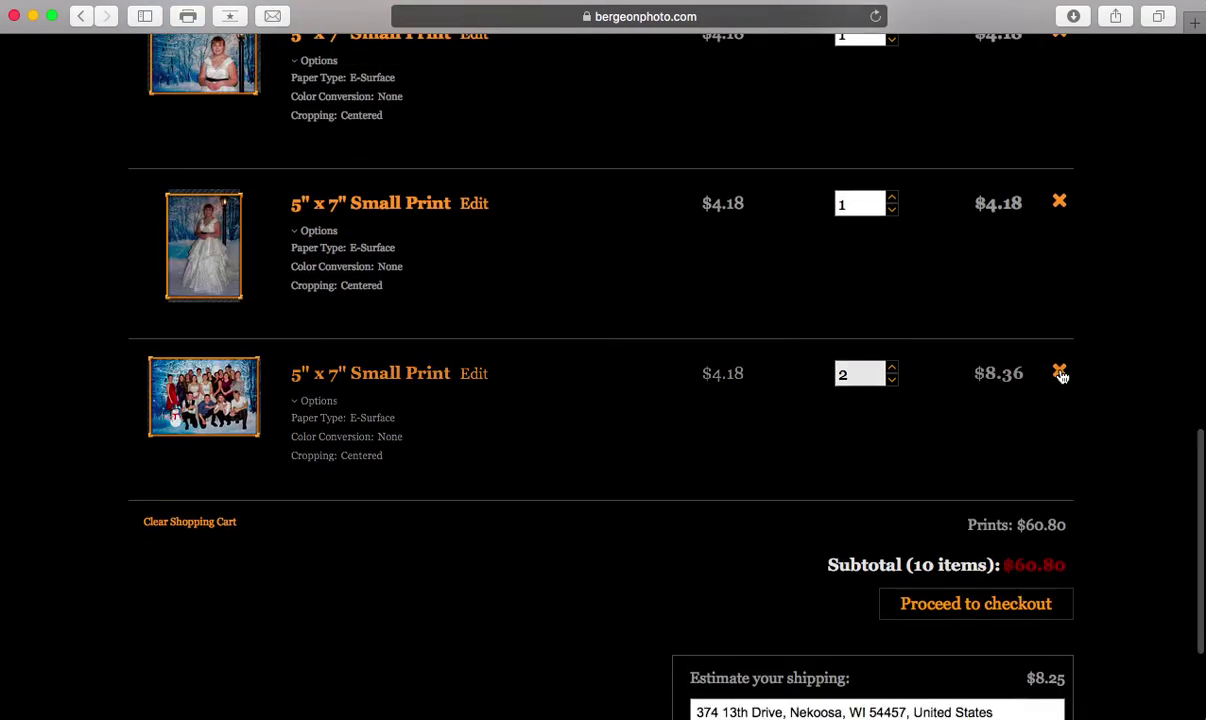
left_click(1059, 202)
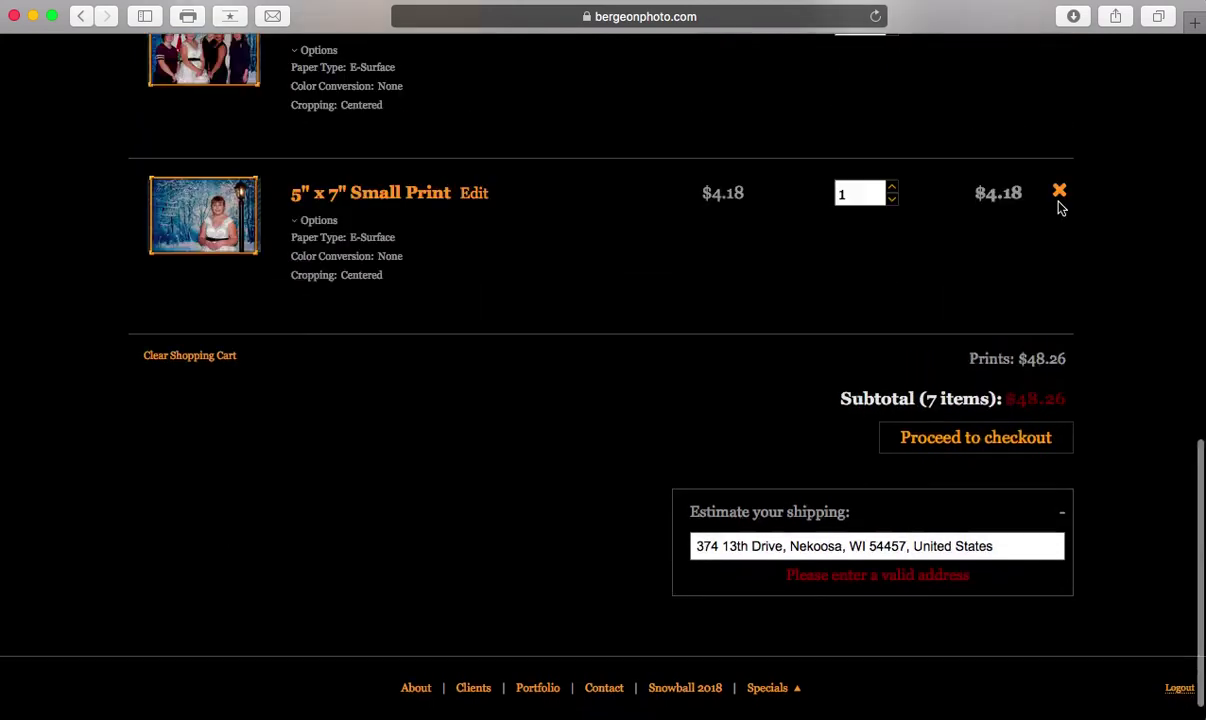
scroll(1060, 207, "up", 10)
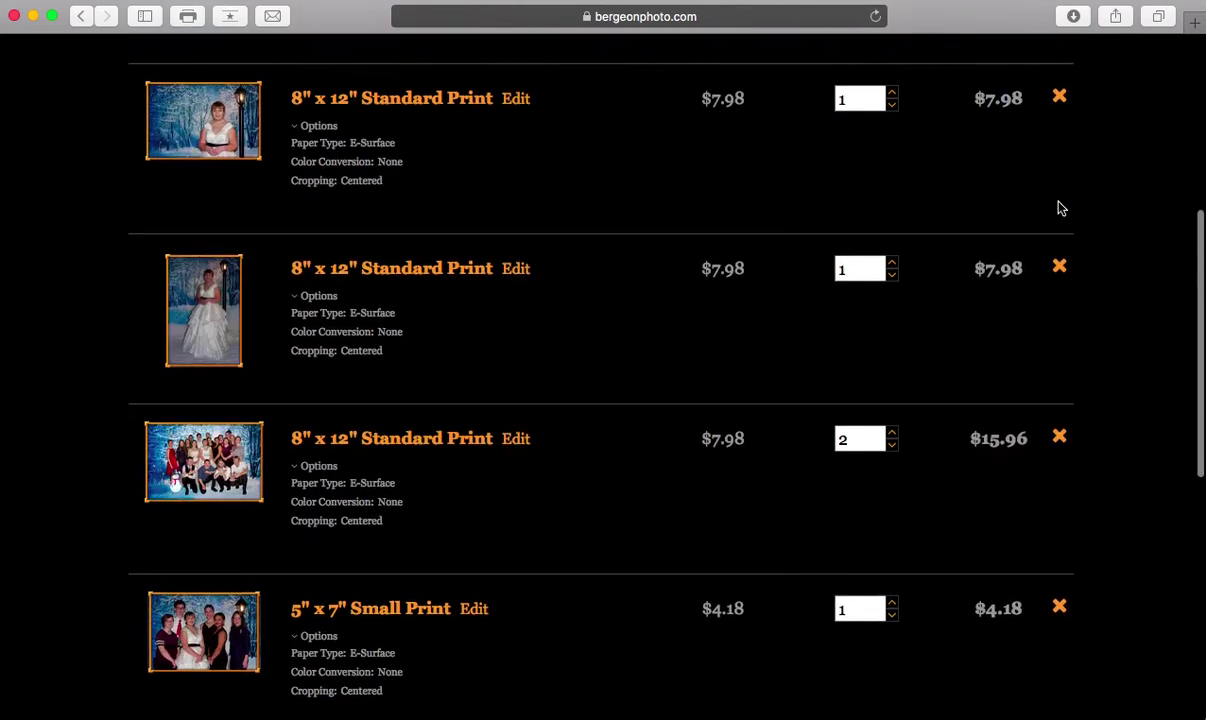
scroll(1061, 208, "up", 4)
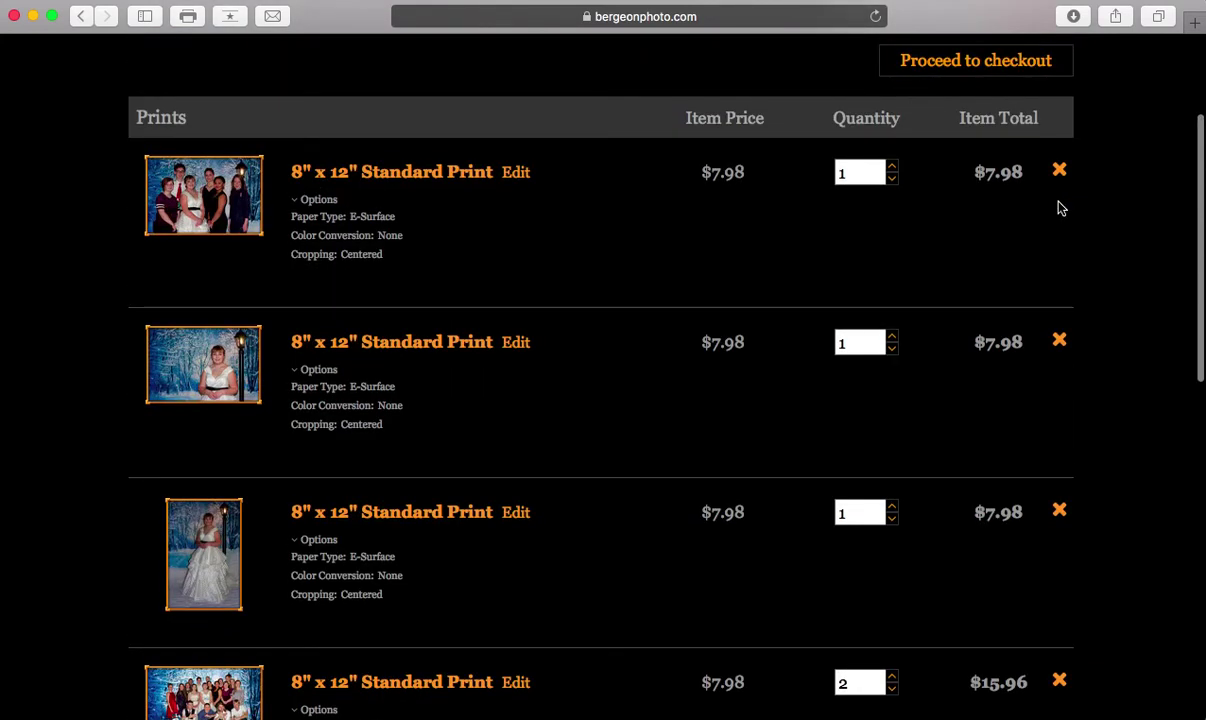
scroll(1061, 208, "up", 3)
scroll(1061, 208, "down", 3)
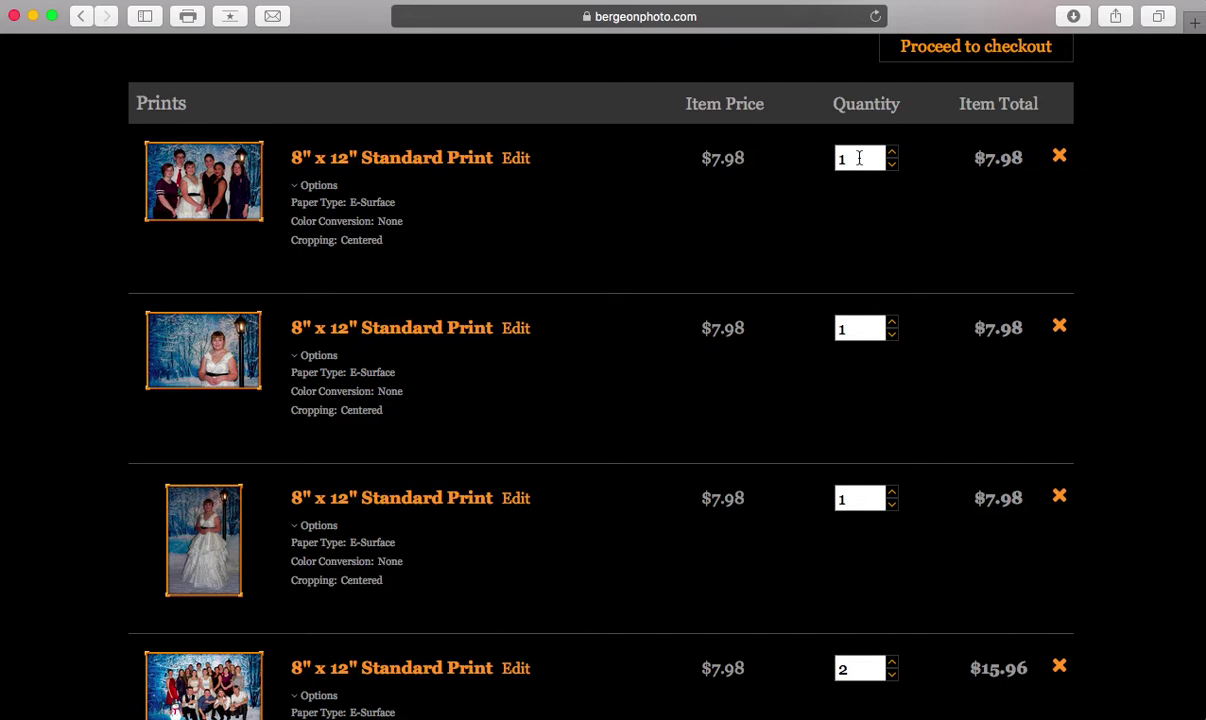
scroll(859, 158, "down", 15)
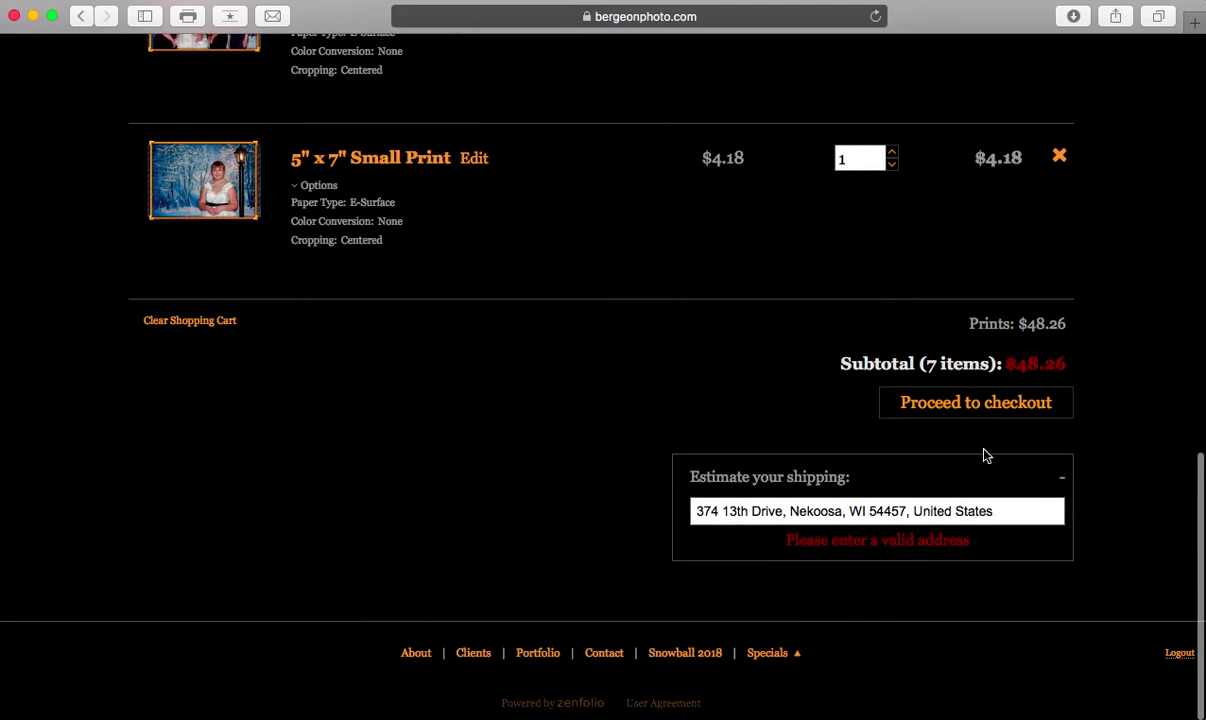
Start checkout, submit the shipping address and accept it as entered.
left_click(945, 410)
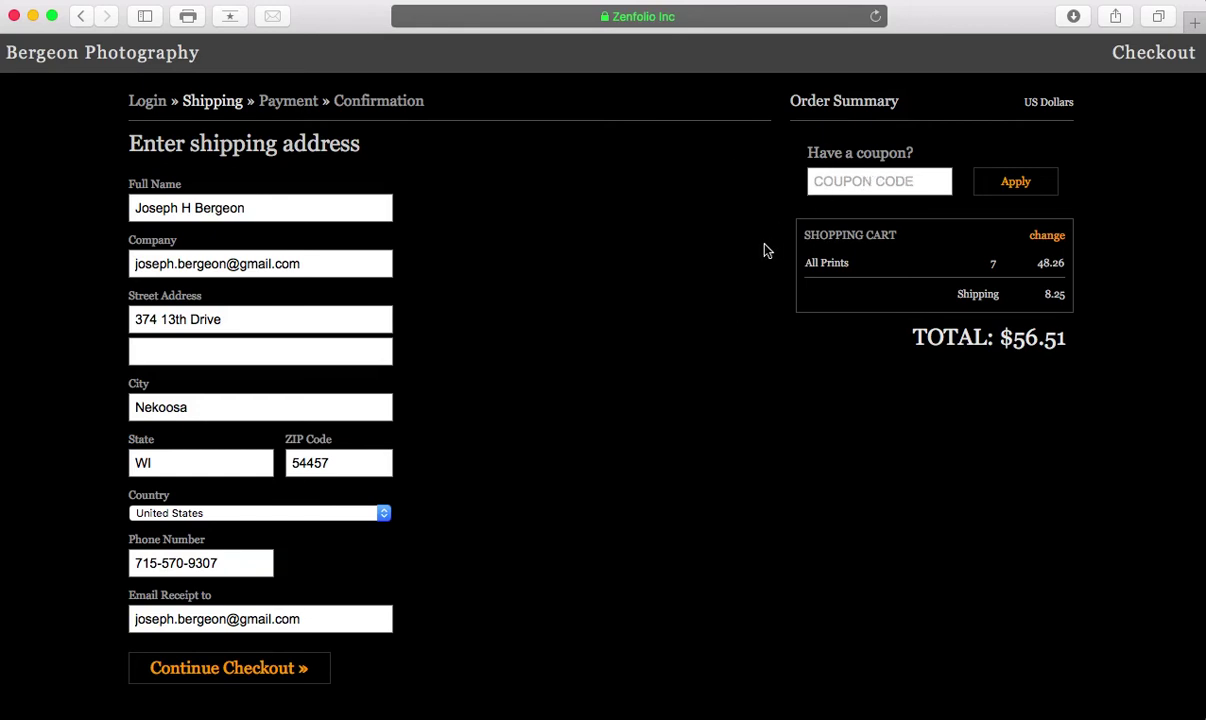
left_click(290, 670)
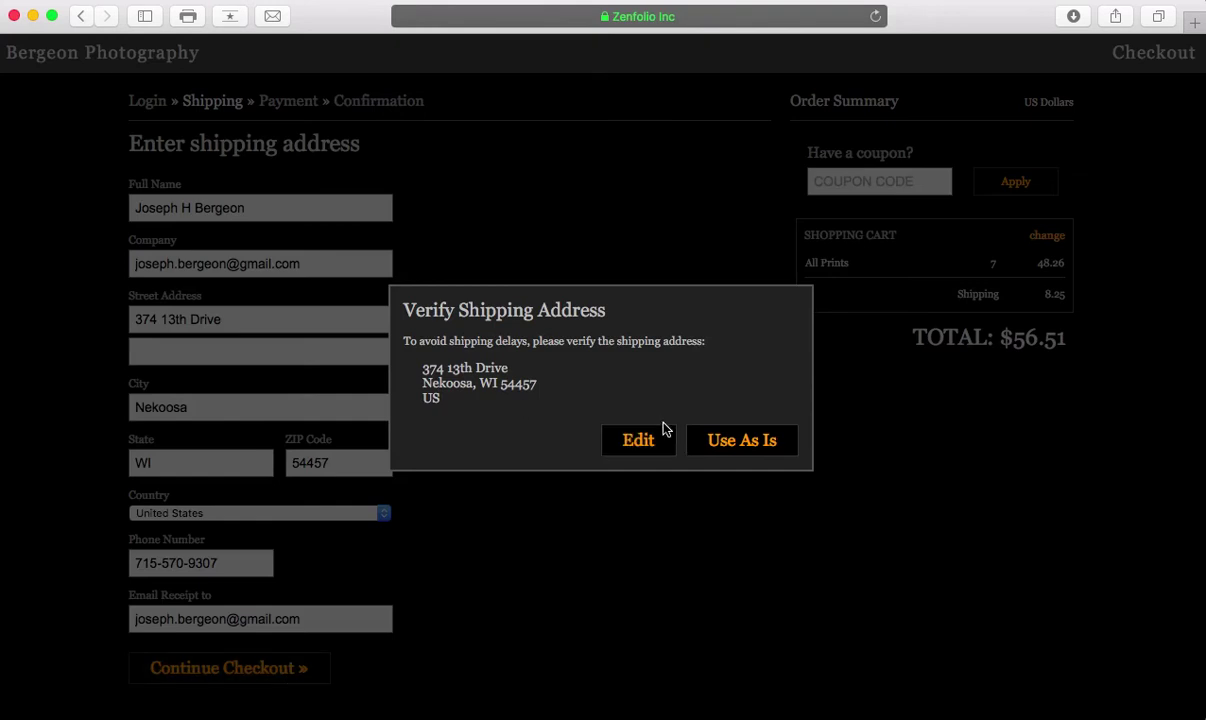
left_click(741, 445)
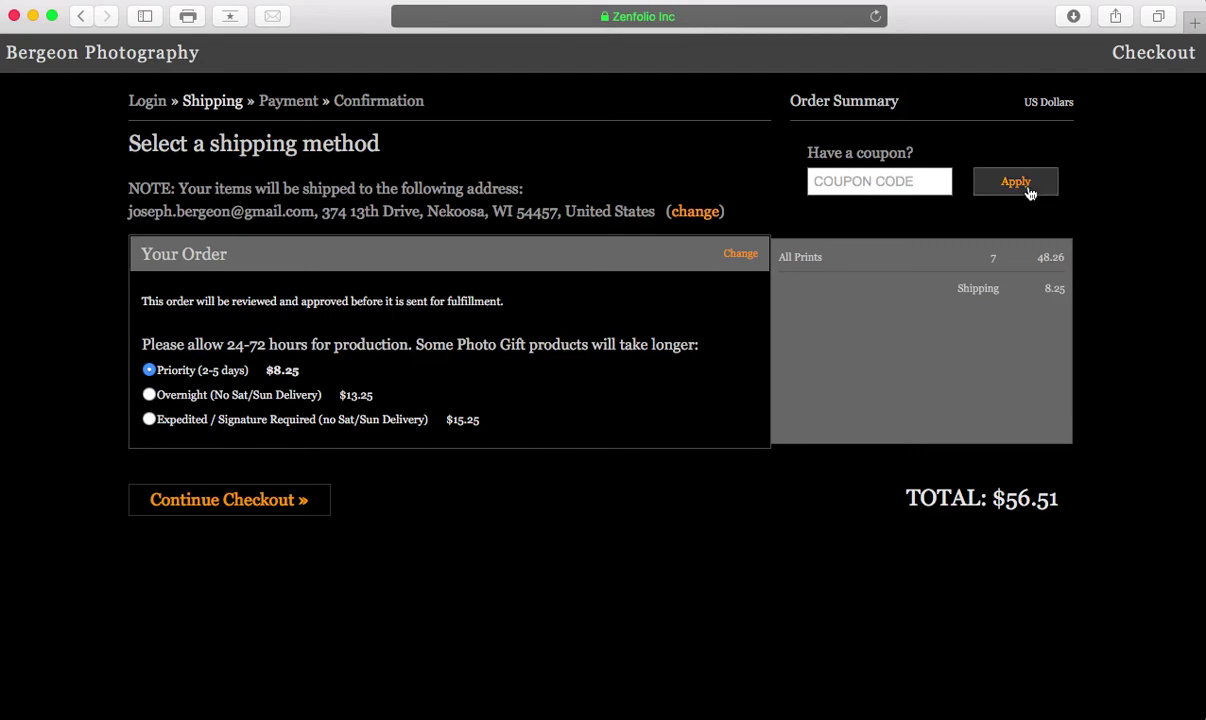
Keep Priority (2-5 days) shipping at $8.25 and continue to payment method selection.
left_click(283, 503)
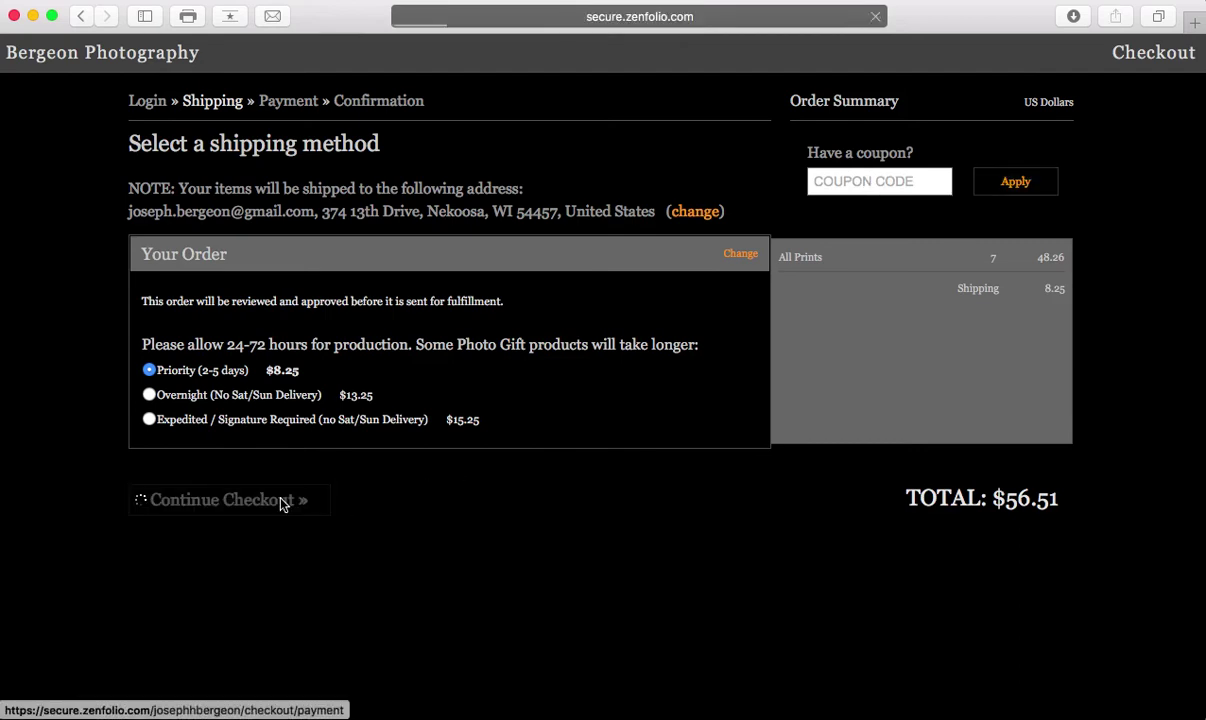